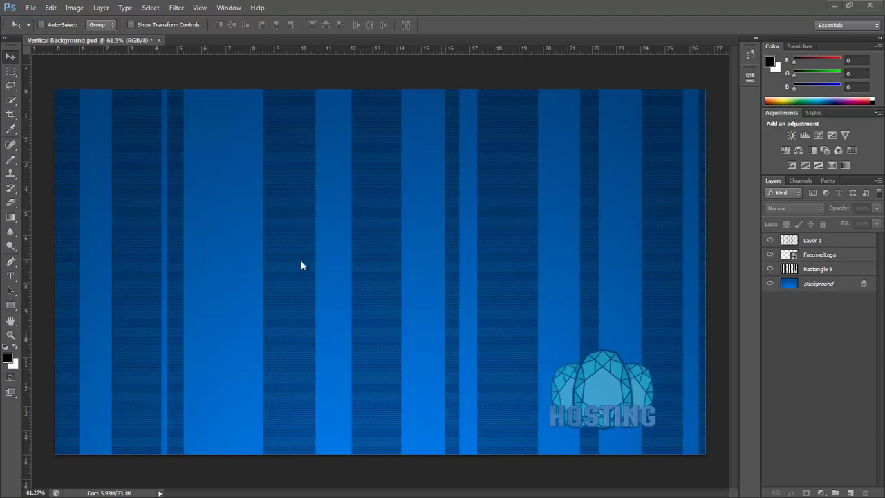
- Start a new document from the Background preset at 1920×1080
{"action": "right_click", "coordinate": [232, 47]}
{"action": "left_click", "coordinate": [197, 41]}
{"action": "right_click", "coordinate": [164, 36]}
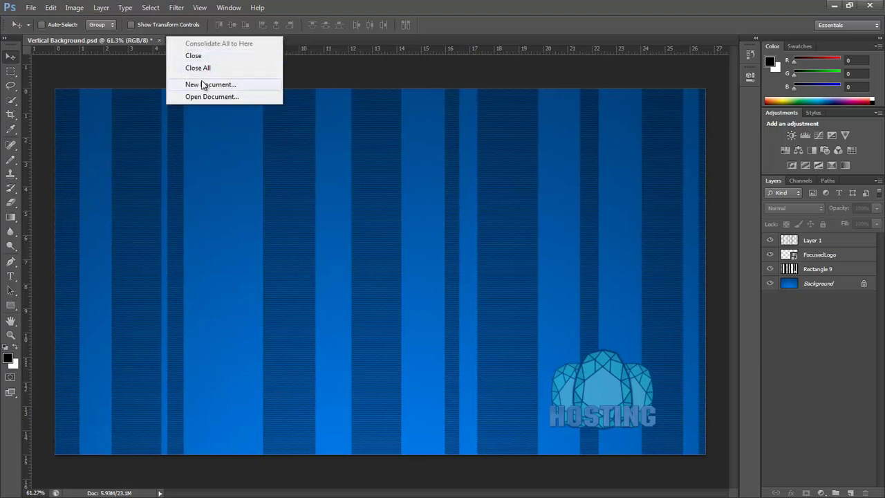
{"action": "left_click", "coordinate": [204, 84]}
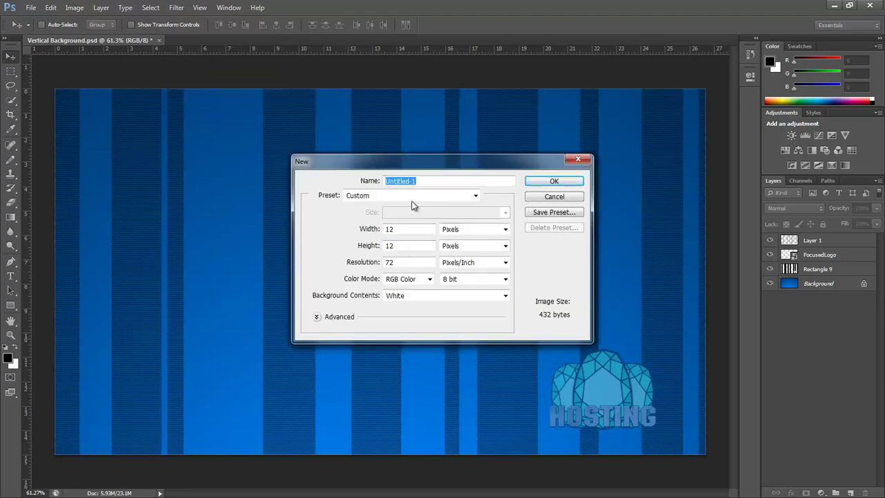
{"action": "left_click", "coordinate": [412, 196]}
{"action": "left_click", "coordinate": [381, 233]}
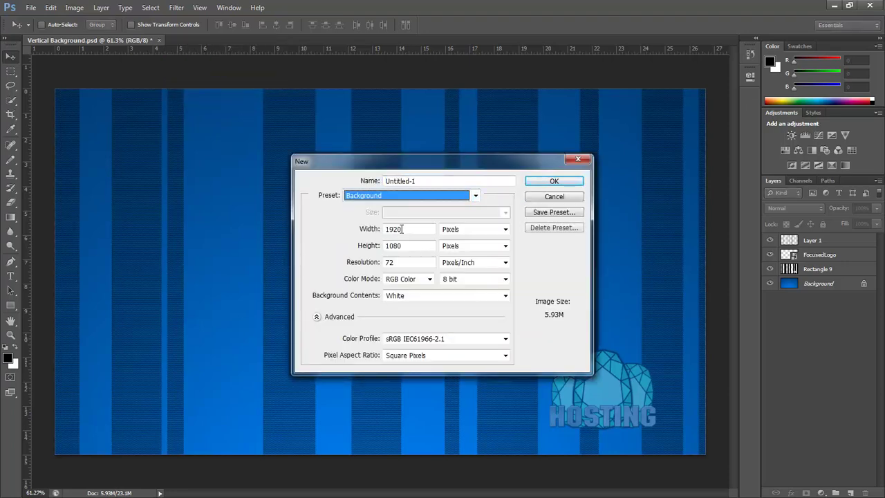
- Keep 72 ppi, RGB 8 bit and White background contents, and create the document
{"action": "left_click", "coordinate": [401, 229]}
{"action": "left_click", "coordinate": [417, 263]}
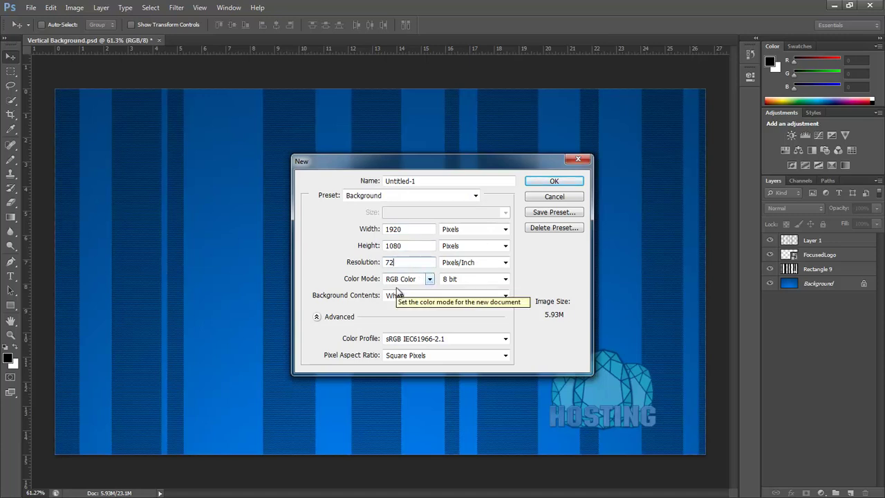
{"action": "left_click", "coordinate": [488, 282]}
{"action": "left_click", "coordinate": [488, 282]}
{"action": "left_click", "coordinate": [436, 298]}
{"action": "left_click", "coordinate": [407, 305]}
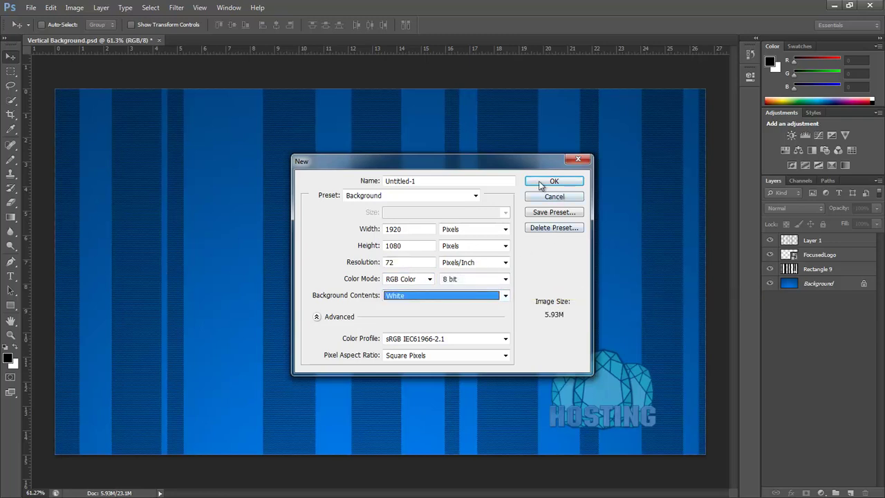
{"action": "left_click", "coordinate": [543, 182]}
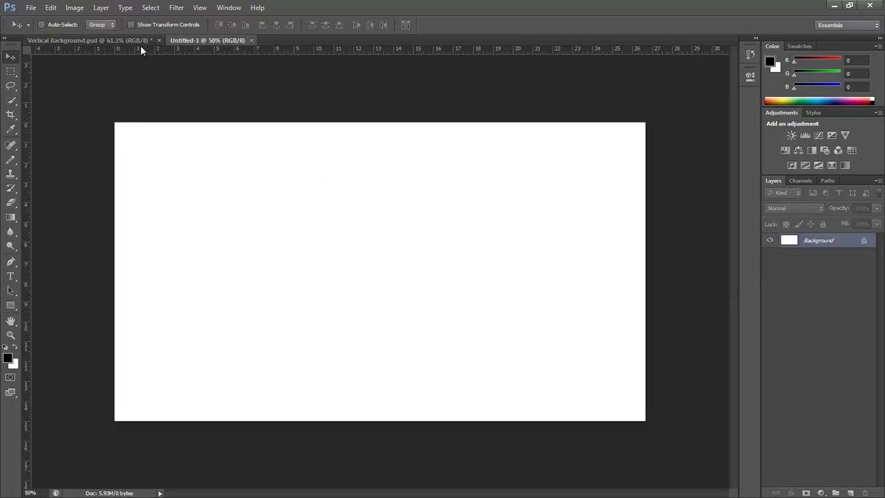
- Try moving the locked Background layer and dismiss the locked-layer warning
{"action": "right_click", "coordinate": [194, 41]}
{"action": "left_click", "coordinate": [196, 43]}
{"action": "left_click", "coordinate": [287, 195]}
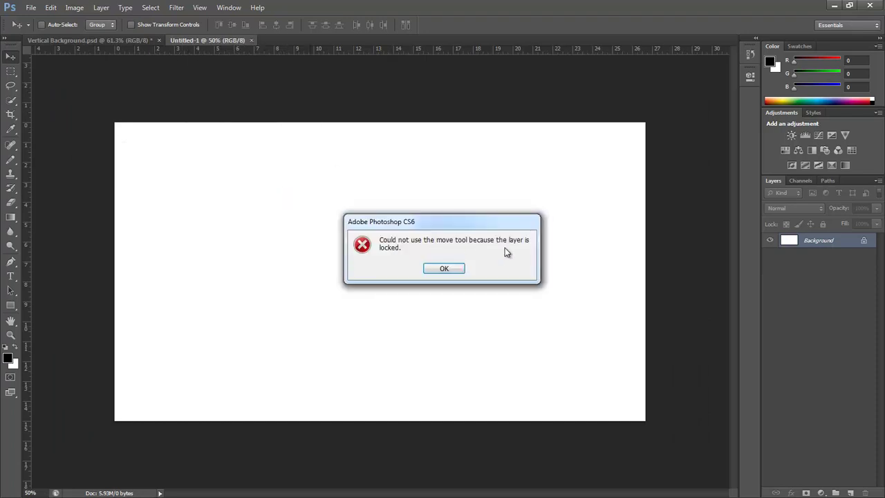
{"action": "left_click", "coordinate": [438, 271]}
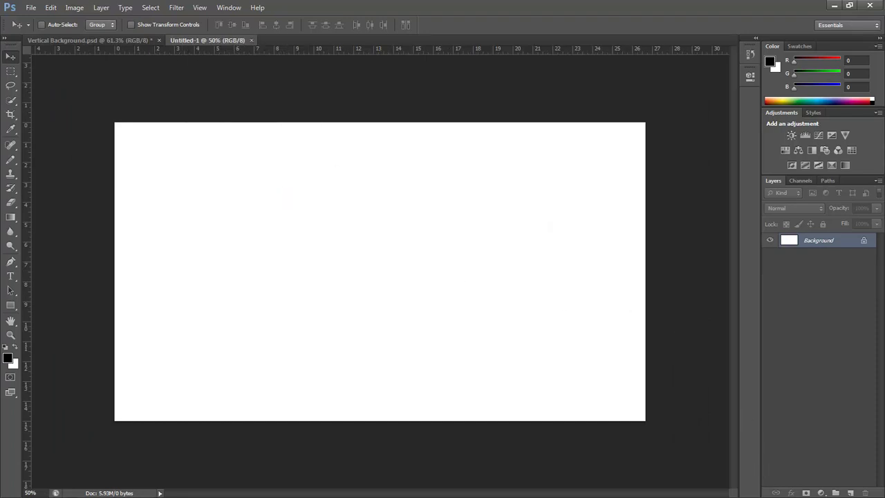
- Add two empty layers and merge Layer 2 down into Layer 1
{"action": "left_click", "coordinate": [851, 492]}
{"action": "left_click", "coordinate": [851, 492]}
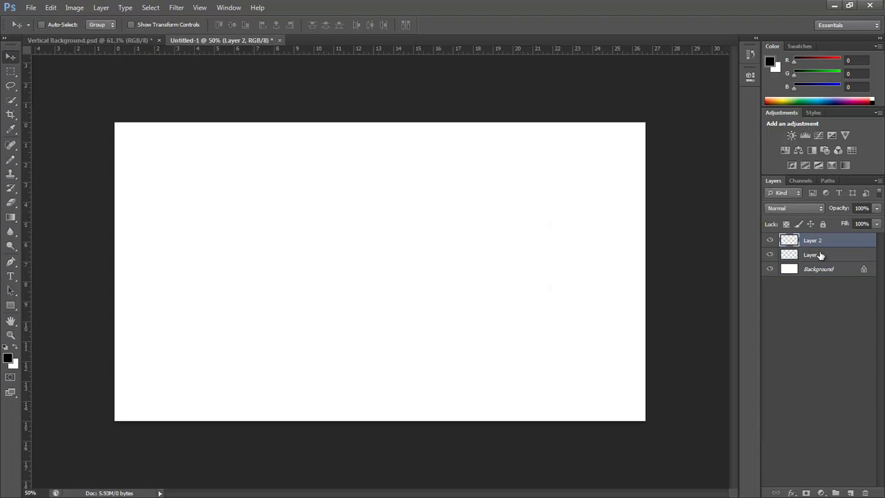
{"action": "left_click", "coordinate": [821, 255]}
{"action": "left_click", "coordinate": [810, 240]}
{"action": "key", "text": "ctrl+e"}
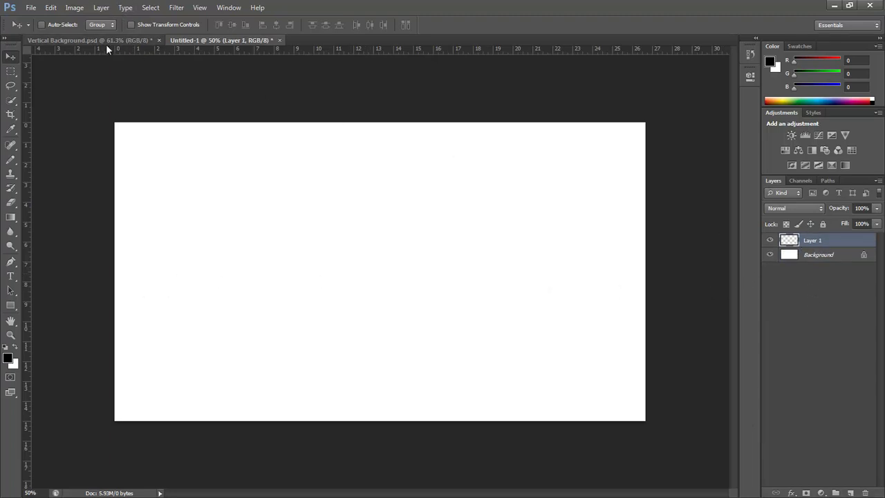
{"action": "left_click", "coordinate": [105, 43]}
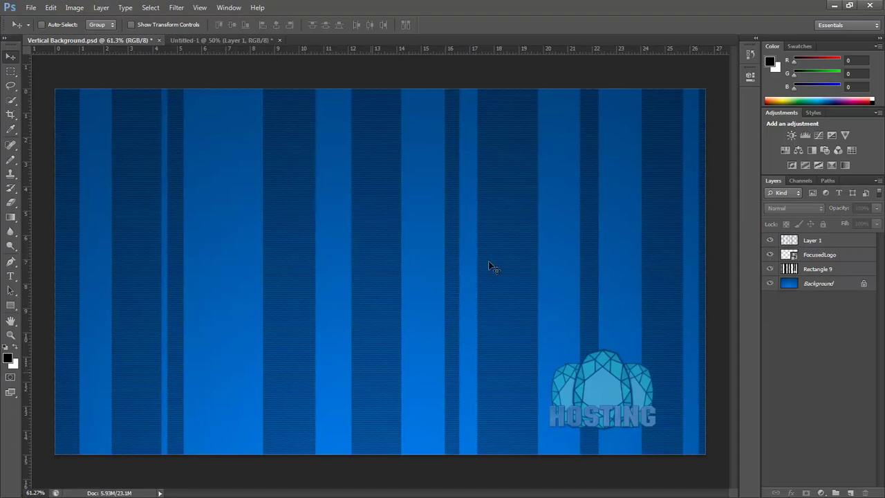
{"action": "left_click", "coordinate": [248, 41]}
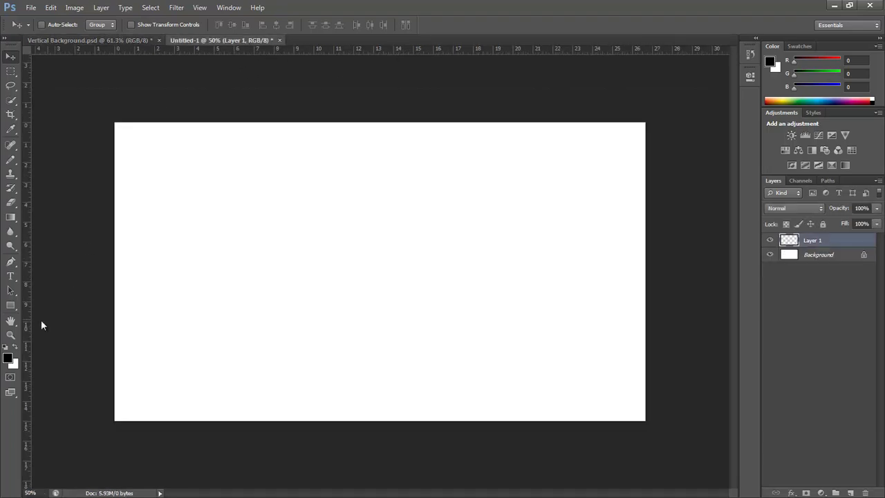
- Select the Rectangle tool and keep black as the foreground colour
{"action": "left_click", "coordinate": [10, 306]}
{"action": "right_click", "coordinate": [9, 307]}
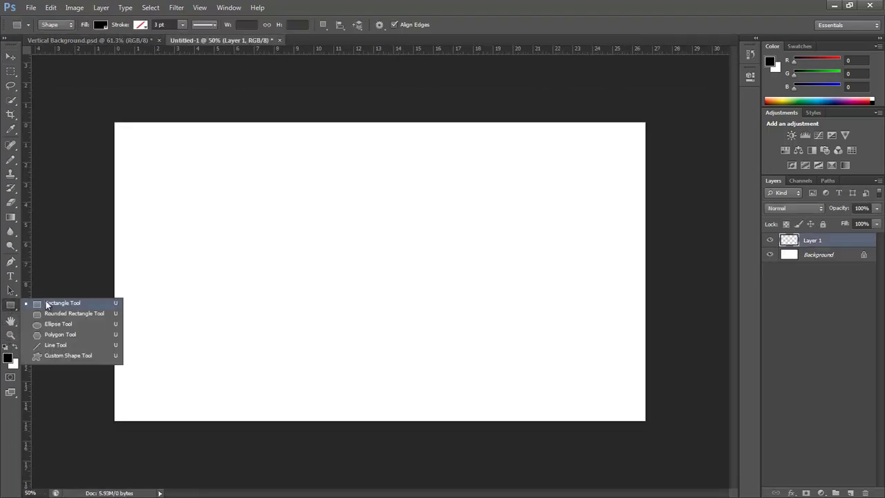
{"action": "left_click", "coordinate": [41, 304]}
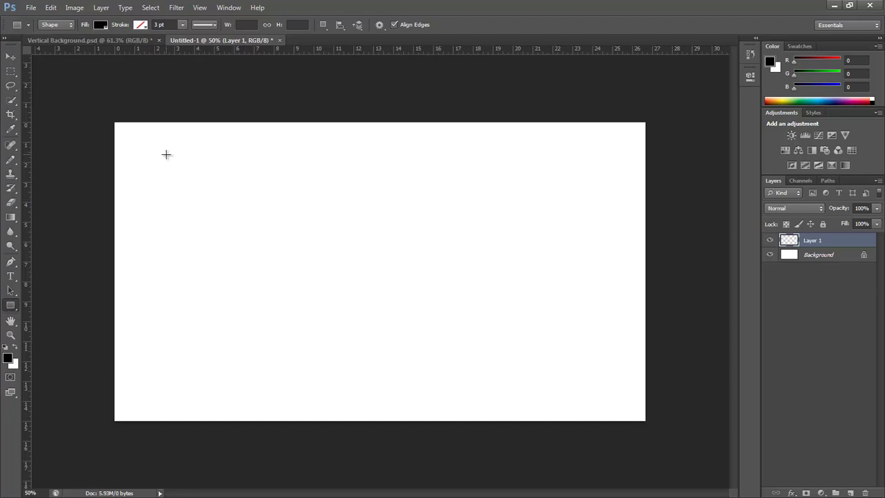
{"action": "left_click", "coordinate": [8, 358]}
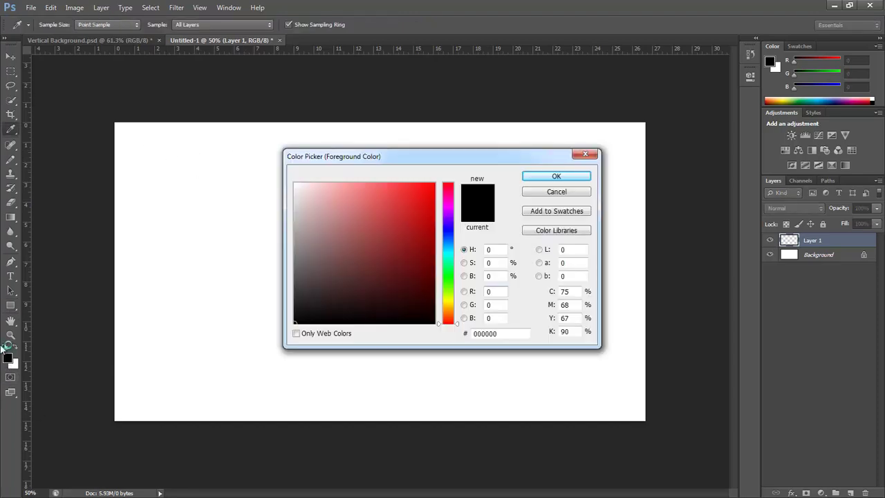
{"action": "left_click", "coordinate": [549, 177]}
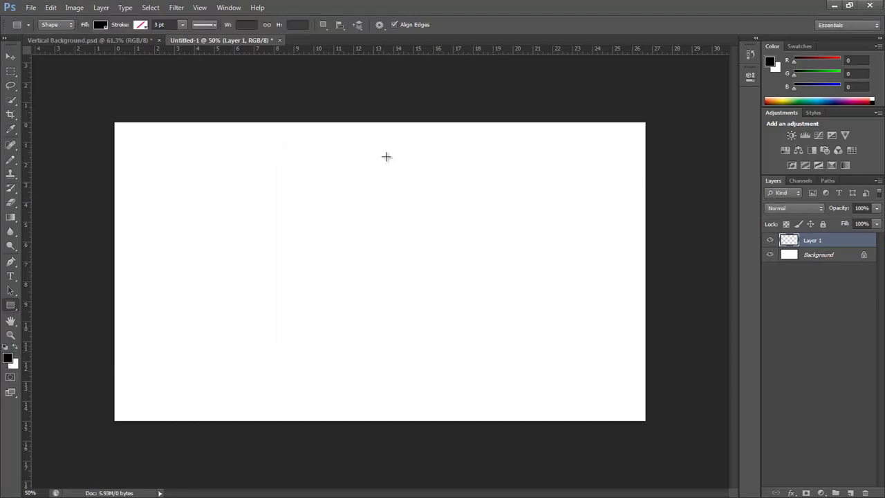
- Draw seven tall black vertical stripes of varying widths across the canvas
{"action": "mouse_move", "coordinate": [138, 99]}
{"action": "left_mouse_down"}
{"action": "mouse_move", "coordinate": [154, 191]}
{"action": "mouse_move", "coordinate": [169, 468]}
{"action": "left_mouse_up"}
{"action": "mouse_move", "coordinate": [241, 445]}
{"action": "left_mouse_down"}
{"action": "mouse_move", "coordinate": [186, 131]}
{"action": "mouse_move", "coordinate": [197, 83]}
{"action": "left_mouse_up"}
{"action": "left_click_drag", "start_coordinate": [339, 106], "coordinate": [332, 460]}
{"action": "left_click_drag", "start_coordinate": [436, 456], "coordinate": [391, 80]}
{"action": "left_click_drag", "start_coordinate": [512, 83], "coordinate": [633, 61]}
{"action": "left_click_drag", "start_coordinate": [463, 73], "coordinate": [480, 477]}
{"action": "left_click_drag", "start_coordinate": [366, 450], "coordinate": [374, 80]}
- Draw and undo a wide stripe left of centre, then delete the Rectangle 3 and 2 stripes
{"action": "left_click", "coordinate": [302, 95]}
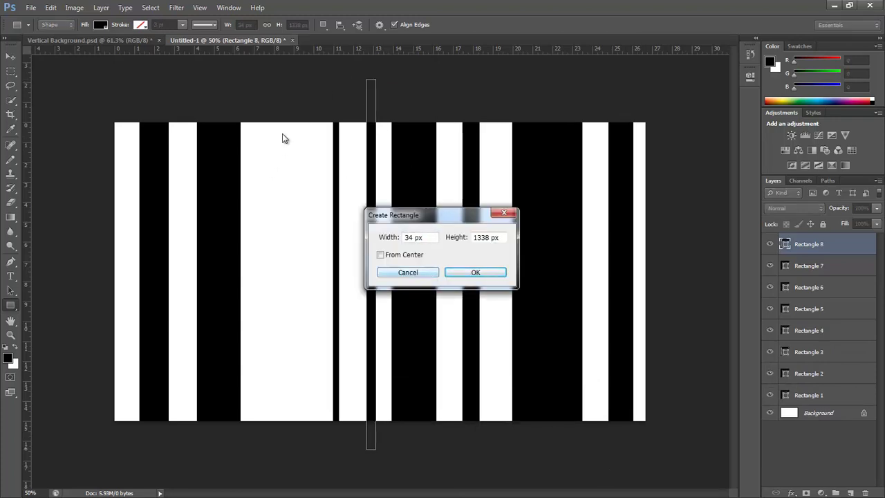
{"action": "left_click", "coordinate": [387, 274]}
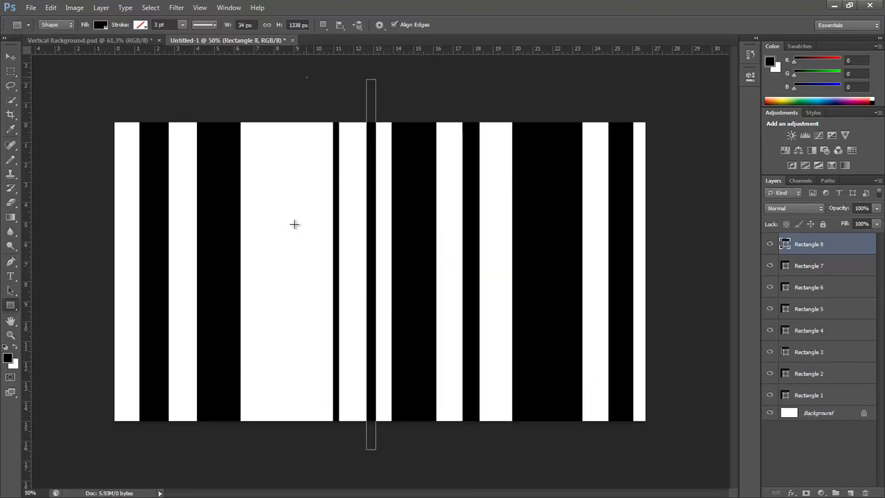
{"action": "left_click_drag", "start_coordinate": [307, 76], "coordinate": [264, 461]}
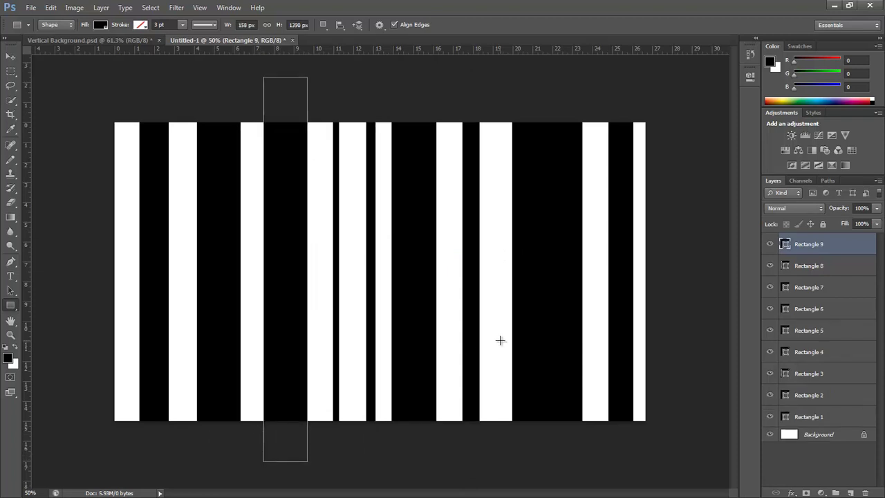
{"action": "key", "text": "Return"}
{"action": "key", "text": "ctrl+z"}
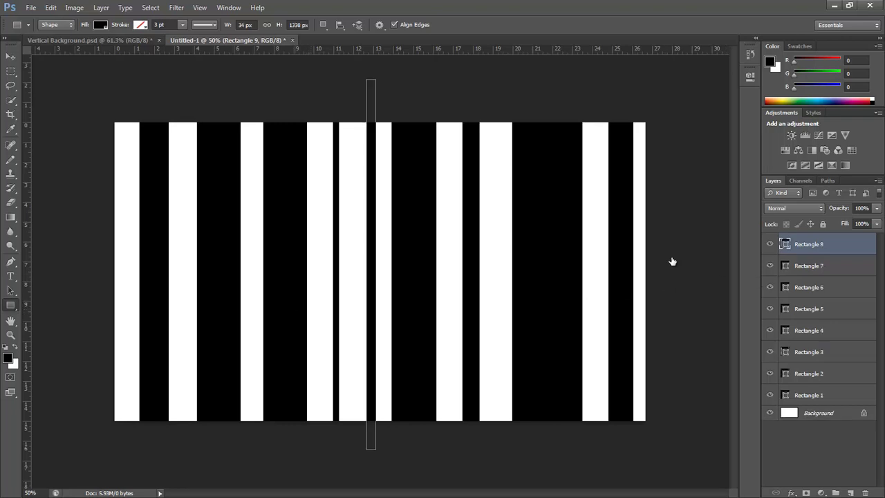
{"action": "left_click", "coordinate": [819, 353]}
{"action": "key", "text": "Delete"}
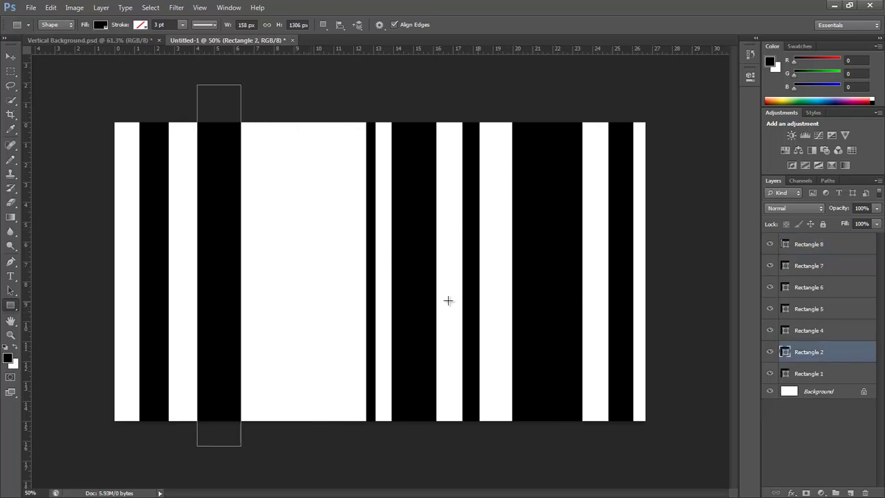
{"action": "key", "text": "Delete"}
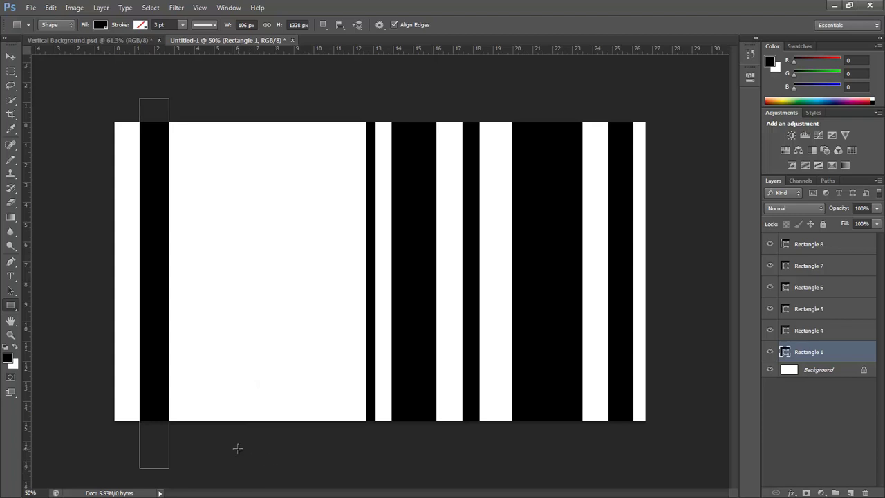
- Redraw a thin stripe in the left third and a wide stripe, nudged slightly right
{"action": "left_click_drag", "start_coordinate": [237, 449], "coordinate": [219, 78]}
{"action": "key", "text": "Escape"}
{"action": "left_click_drag", "start_coordinate": [212, 451], "coordinate": [197, 81]}
{"action": "left_click_drag", "start_coordinate": [303, 449], "coordinate": [248, 66]}
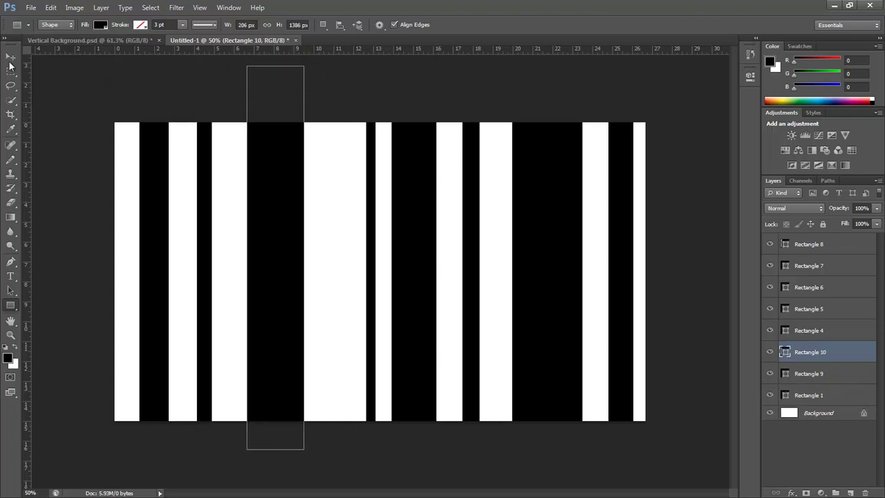
{"action": "key", "text": "v"}
{"action": "left_click_drag", "start_coordinate": [259, 145], "coordinate": [276, 155]}
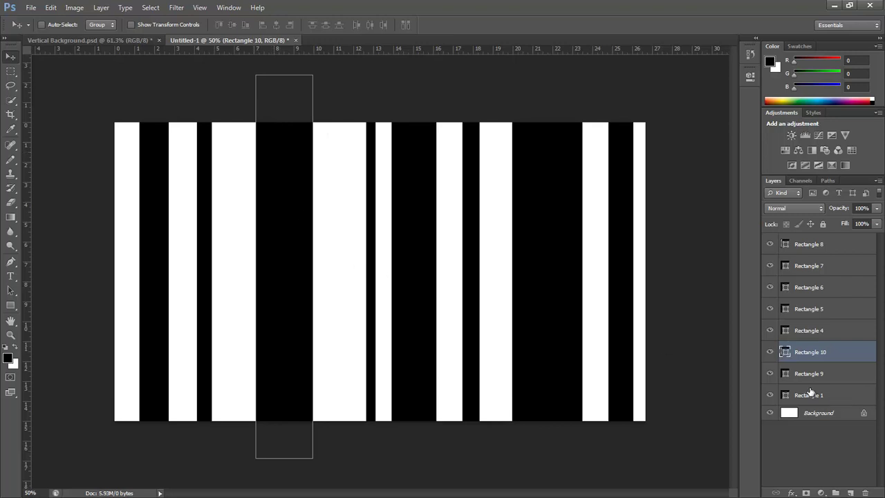
- Select all Rectangle stripe layers, merge the shapes and rasterize the merged Rectangle 8 layer
{"action": "left_click", "coordinate": [812, 393]}
{"action": "left_click", "coordinate": [798, 249], "text": "shift"}
{"action": "right_click", "coordinate": [798, 249]}
{"action": "left_click", "coordinate": [759, 363]}
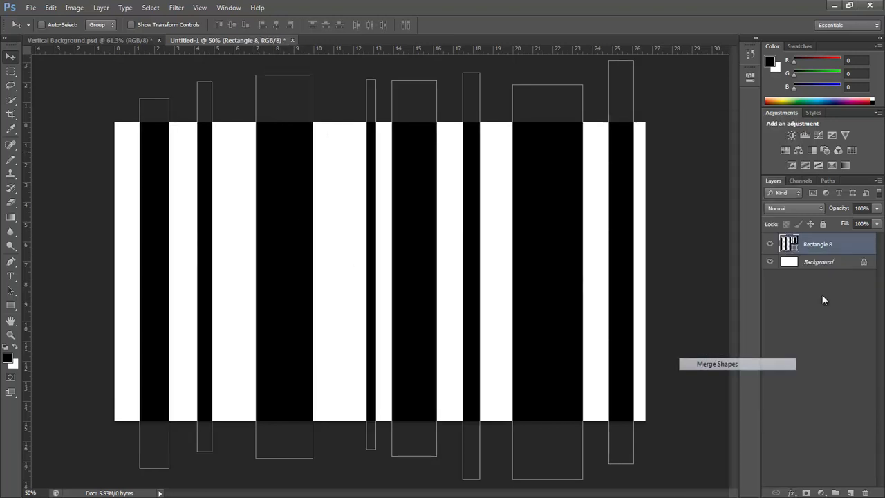
{"action": "right_click", "coordinate": [813, 241]}
{"action": "left_click", "coordinate": [733, 200]}
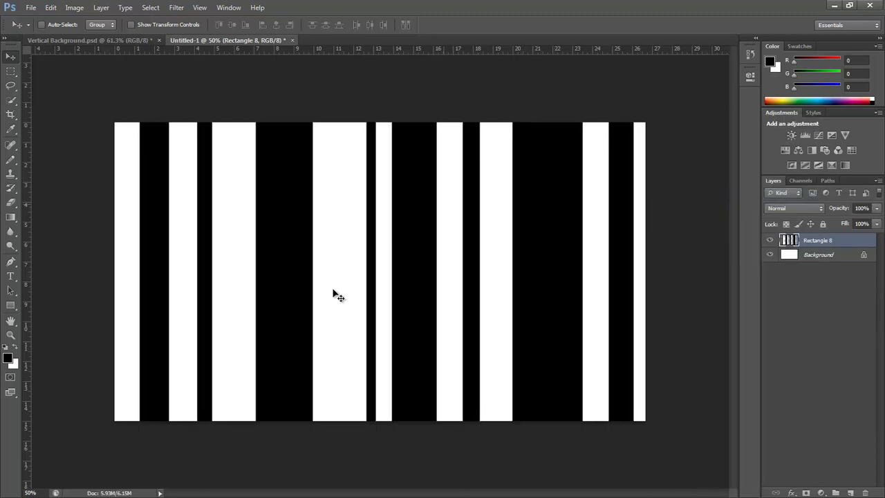
{"action": "left_click_drag", "start_coordinate": [435, 270], "coordinate": [439, 302]}
{"action": "left_click", "coordinate": [799, 257]}
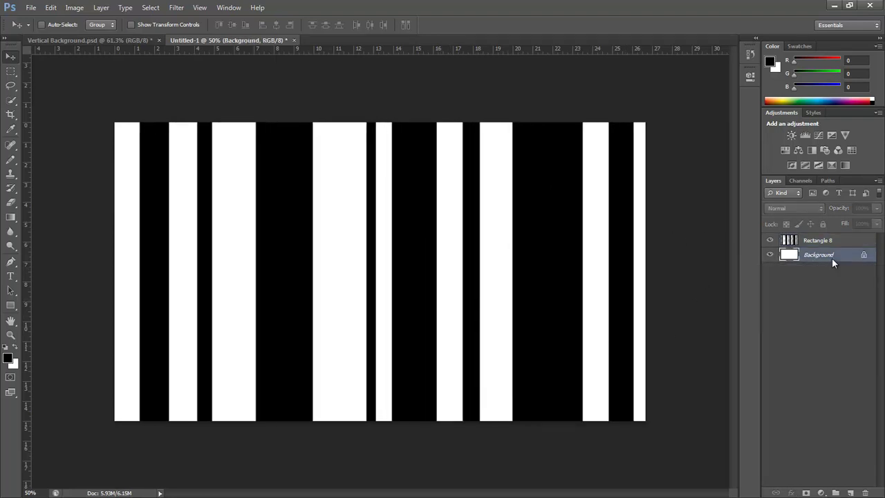
{"action": "right_click", "coordinate": [832, 257]}
{"action": "left_click", "coordinate": [797, 270]}
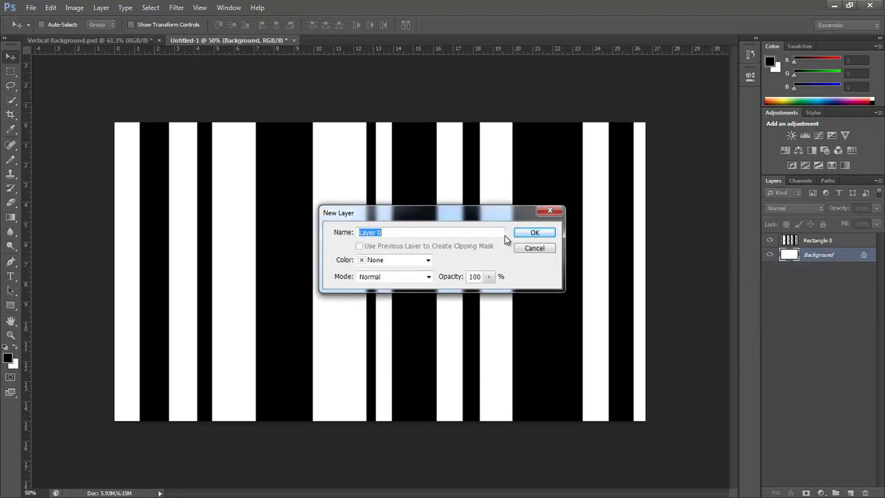
{"action": "key", "text": "Return"}
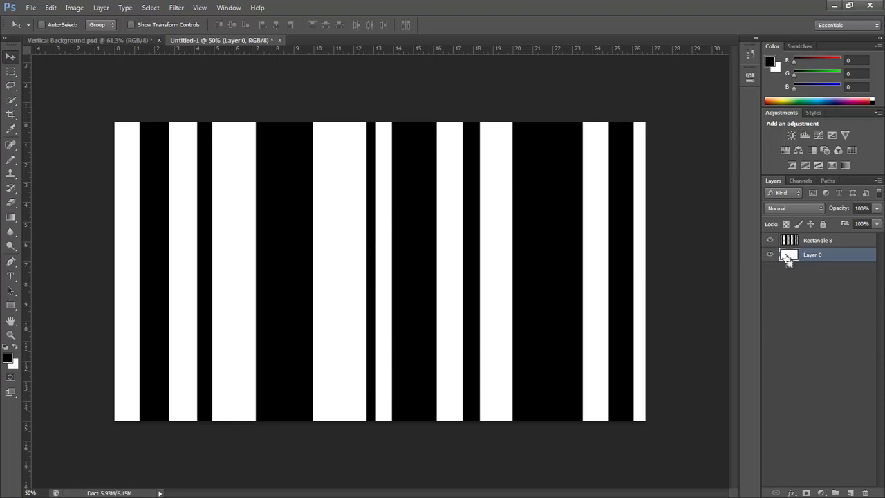
{"action": "left_click_drag", "start_coordinate": [786, 257], "coordinate": [792, 259]}
{"action": "left_click", "coordinate": [790, 256], "text": "ctrl"}
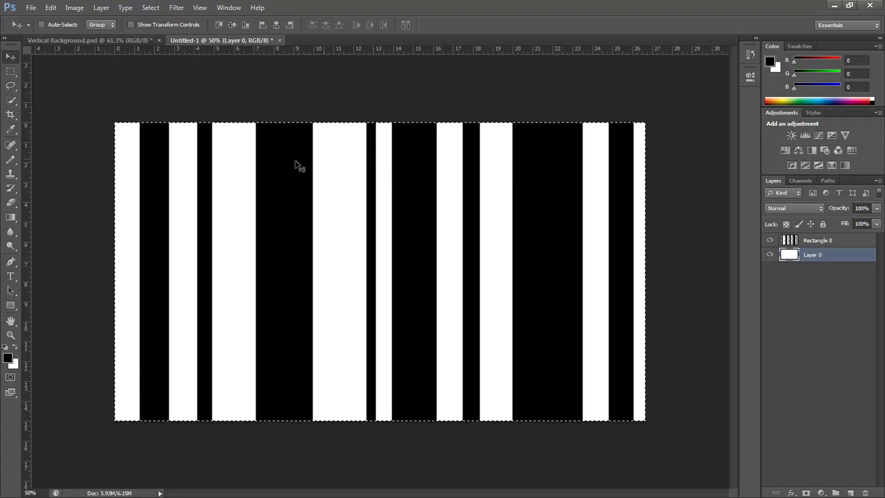
{"action": "left_click", "coordinate": [810, 241]}
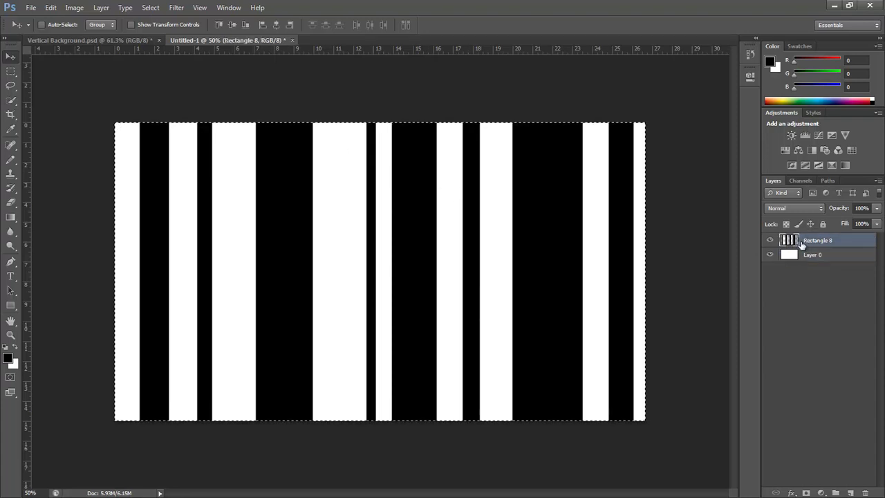
{"action": "left_click", "coordinate": [791, 242], "text": "ctrl"}
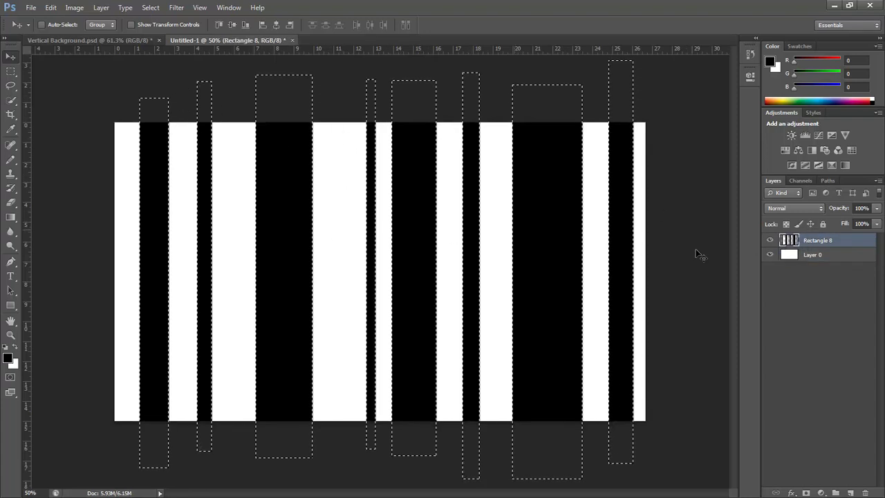
{"action": "left_click", "coordinate": [814, 254]}
{"action": "left_click", "coordinate": [790, 255], "text": "ctrl"}
{"action": "left_click", "coordinate": [814, 242]}
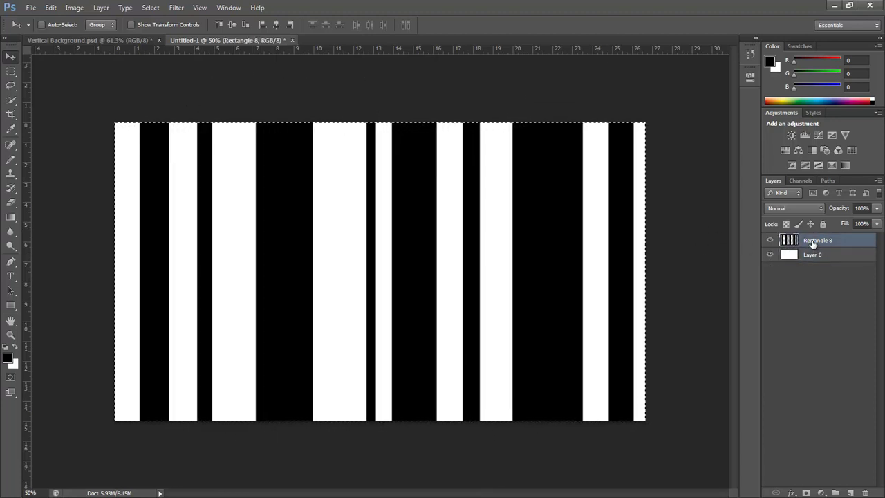
{"action": "key", "text": "Delete"}
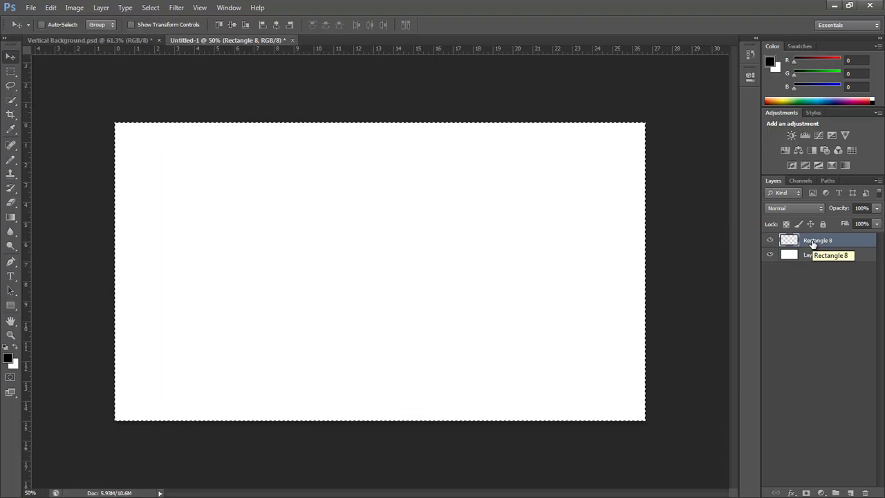
{"action": "key", "text": "ctrl+z"}
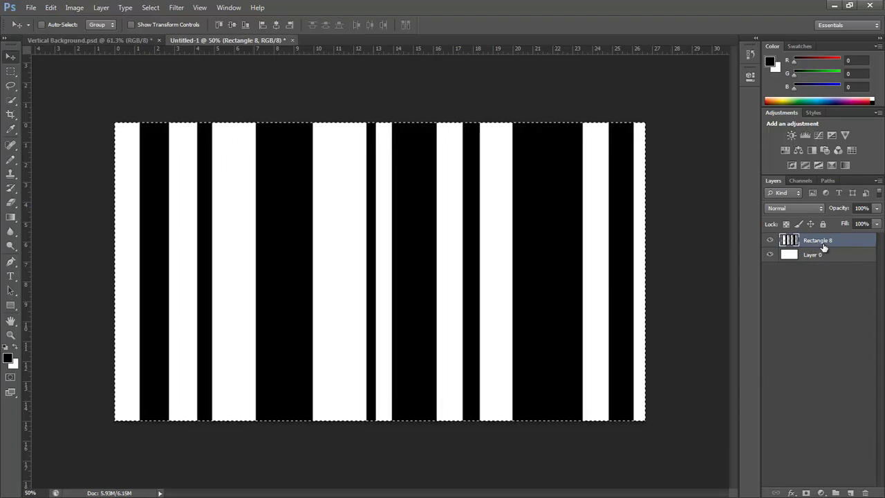
{"action": "right_click", "coordinate": [823, 242]}
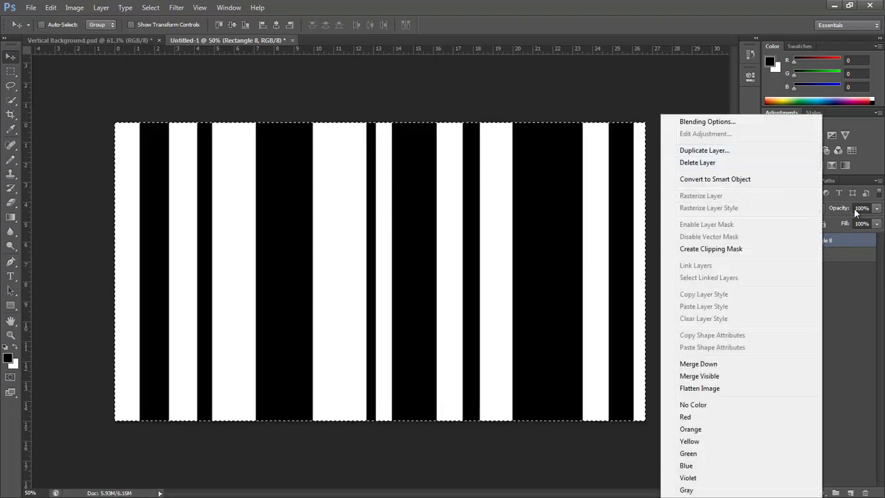
{"action": "left_click", "coordinate": [833, 241]}
{"action": "left_click", "coordinate": [50, 7]}
{"action": "mouse_move", "coordinate": [151, 8]}
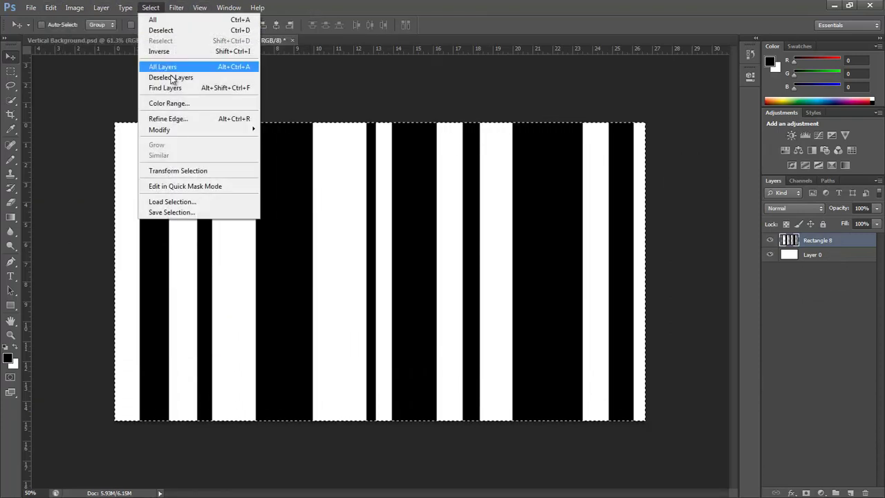
{"action": "left_click", "coordinate": [173, 52]}
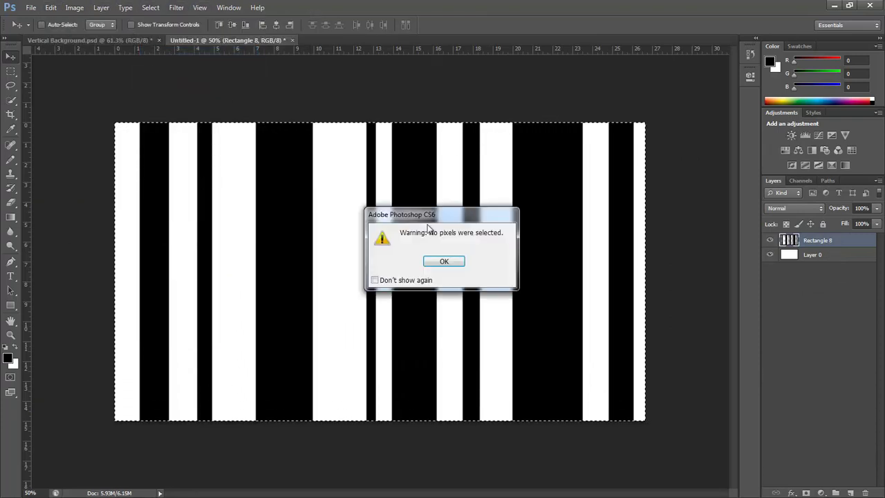
{"action": "left_click", "coordinate": [442, 261]}
{"action": "left_click", "coordinate": [823, 254]}
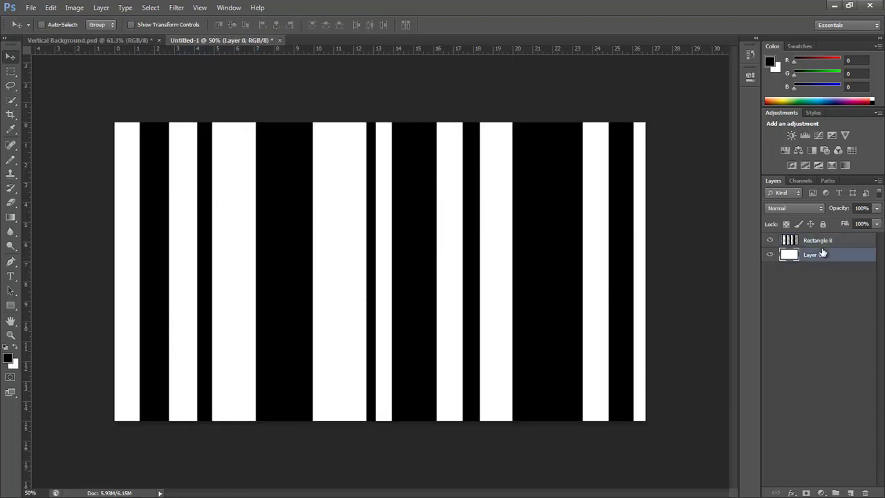
{"action": "left_click", "coordinate": [817, 240]}
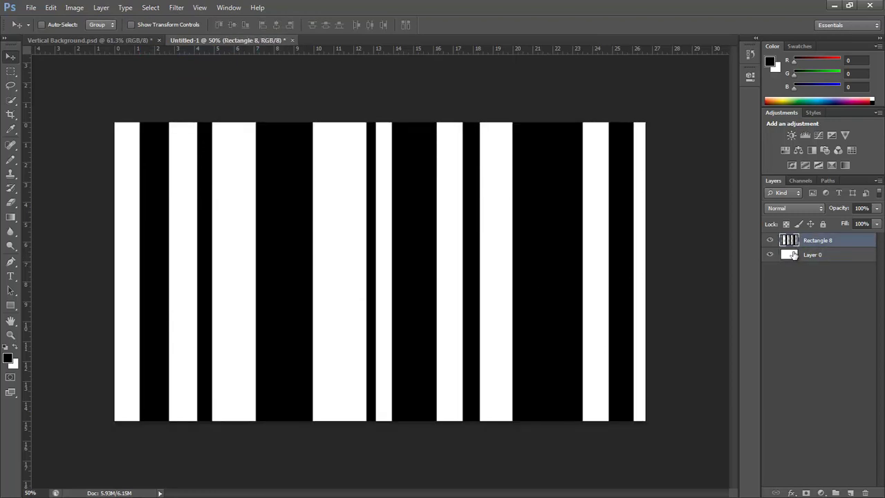
{"action": "left_click", "coordinate": [802, 257]}
{"action": "left_click", "coordinate": [792, 256], "text": "ctrl"}
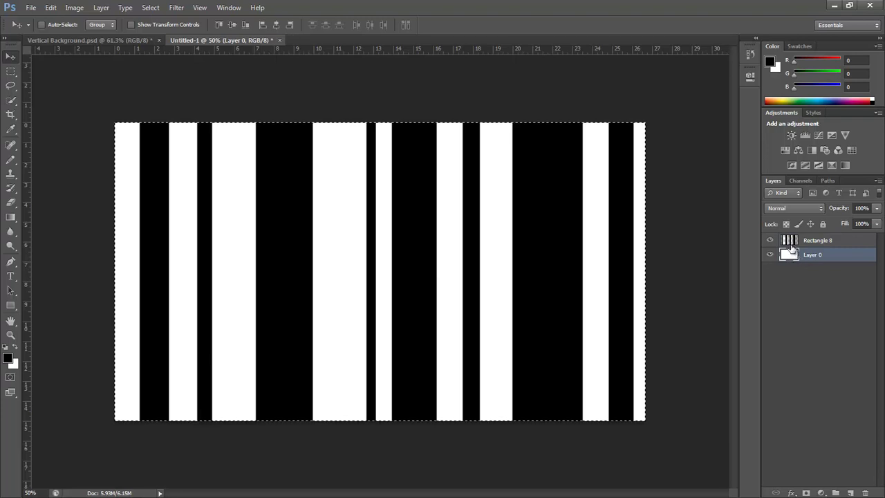
{"action": "key", "text": "ctrl+d"}
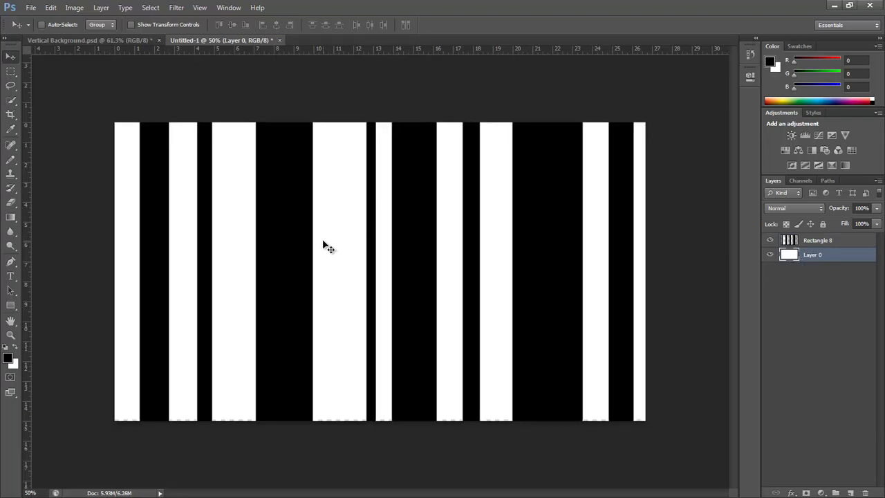
- Shift Layer 0 left, compare with Vertical Background.psd, and open the foreground Color Picker
{"action": "left_click_drag", "start_coordinate": [322, 243], "coordinate": [174, 261]}
{"action": "left_click", "coordinate": [90, 40]}
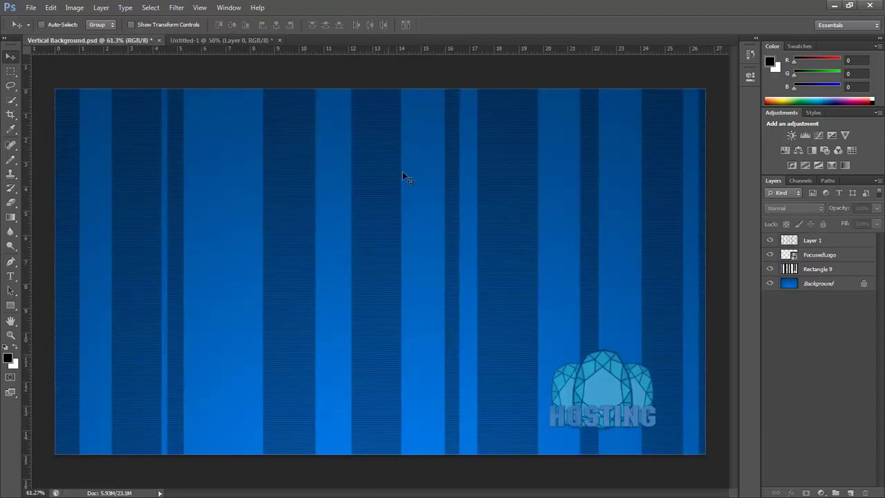
{"action": "left_click", "coordinate": [214, 39]}
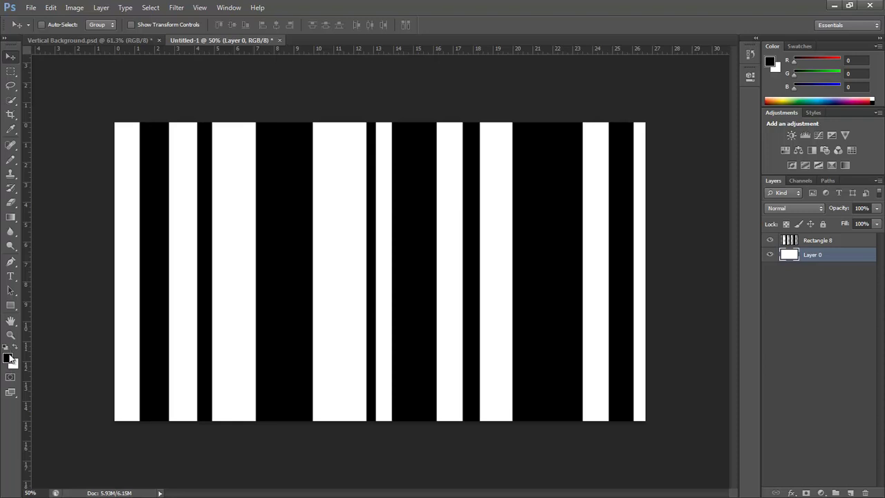
{"action": "left_click", "coordinate": [8, 357]}
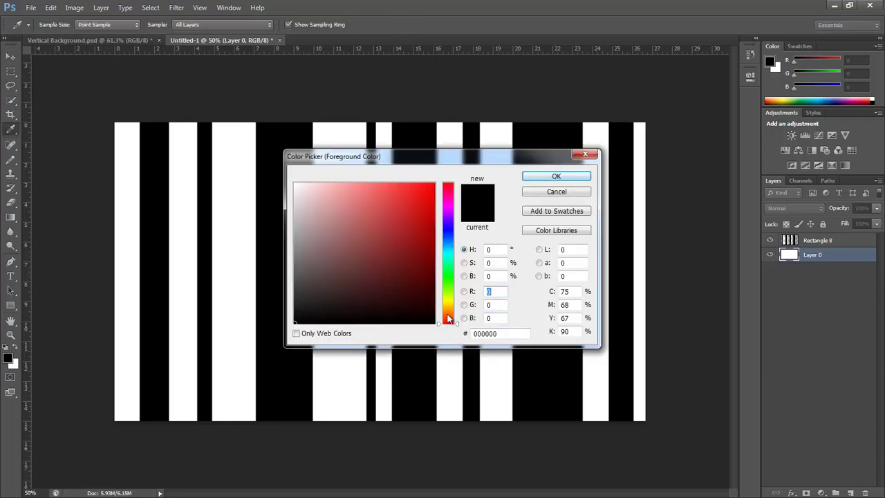
- Set the foreground colour to bright orange ff7800
{"action": "left_click_drag", "start_coordinate": [450, 320], "coordinate": [449, 317]}
{"action": "left_click", "coordinate": [434, 184]}
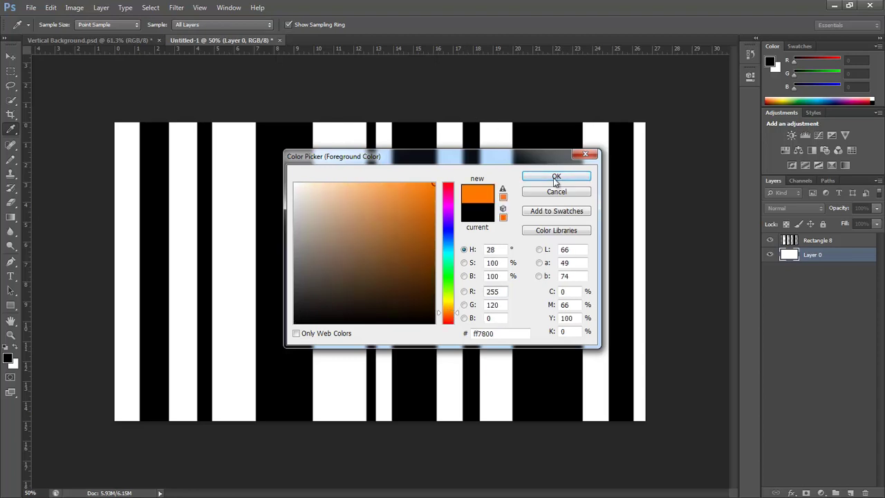
{"action": "left_click", "coordinate": [556, 176]}
- Set the background colour to dark brown 4e2500
{"action": "left_click", "coordinate": [14, 366]}
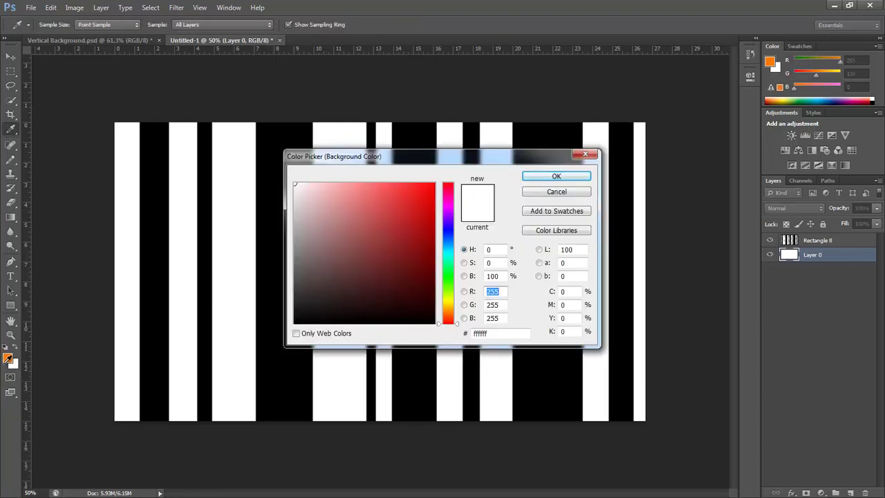
{"action": "left_click_drag", "start_coordinate": [235, 251], "coordinate": [8, 355]}
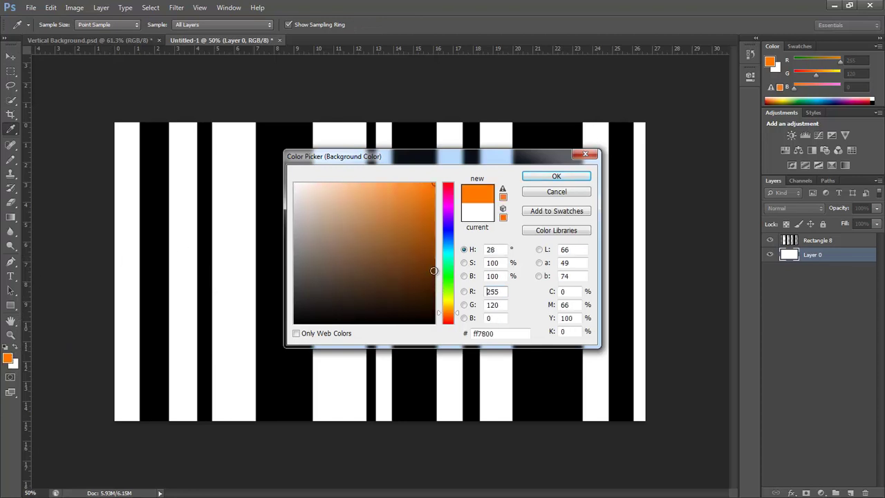
{"action": "left_click", "coordinate": [433, 270]}
{"action": "left_click", "coordinate": [434, 261]}
{"action": "left_click", "coordinate": [433, 280]}
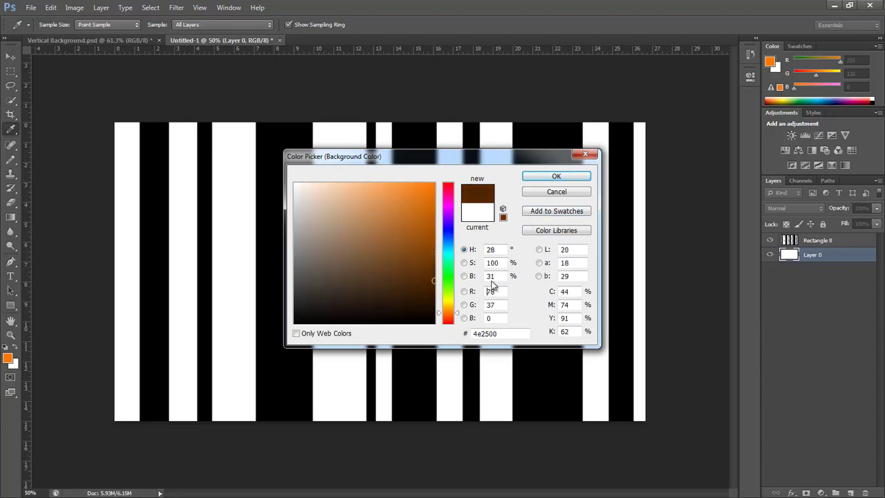
{"action": "left_click", "coordinate": [557, 177]}
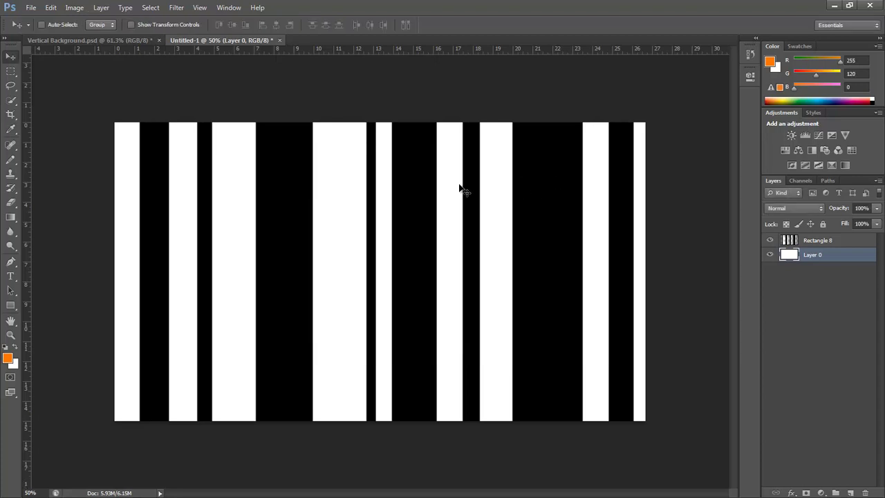
- With the Gradient tool active, place a vertical guide at the canvas centre, checked against Layer 0
{"action": "left_click", "coordinate": [10, 216]}
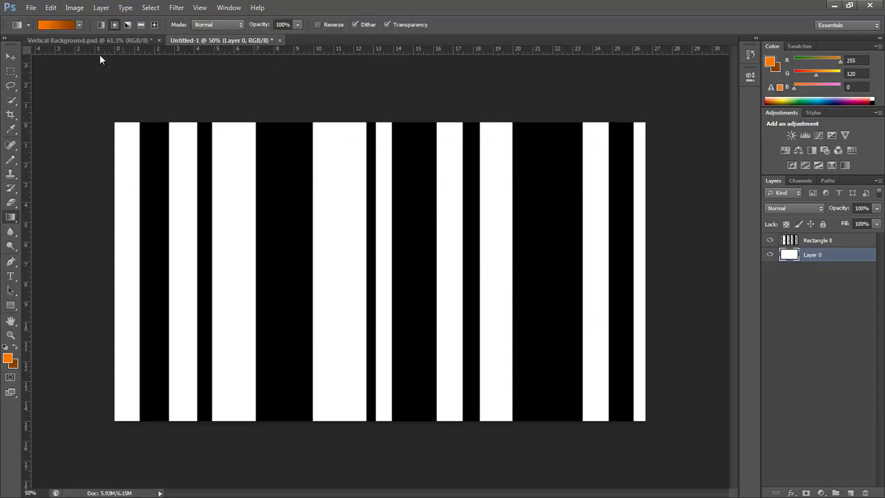
{"action": "left_click", "coordinate": [79, 25]}
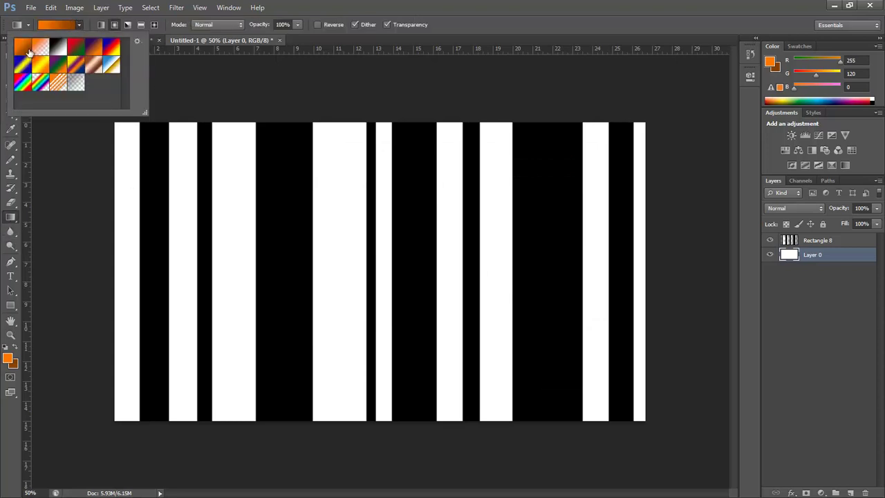
{"action": "left_click", "coordinate": [80, 26]}
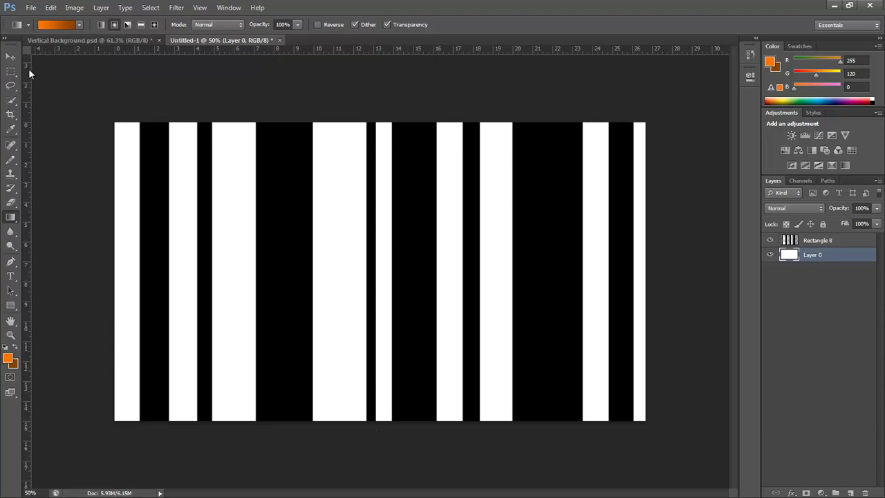
{"action": "left_click_drag", "start_coordinate": [28, 68], "coordinate": [406, 159]}
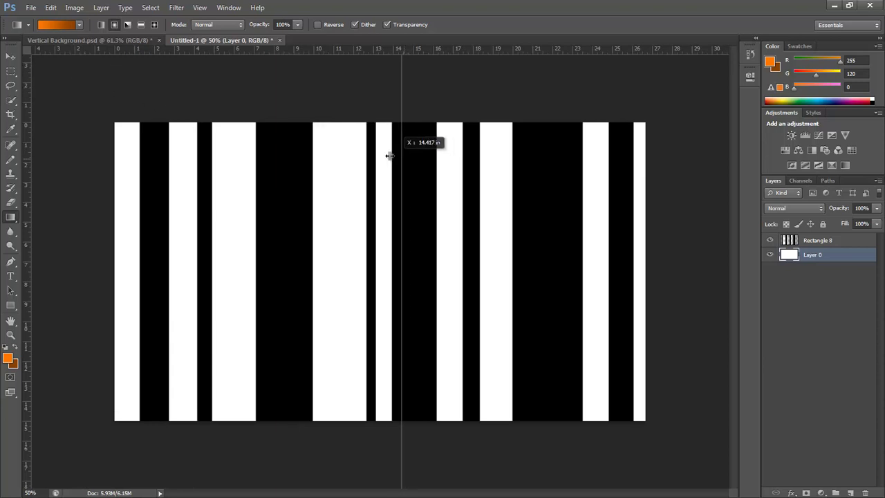
{"action": "mouse_move", "coordinate": [390, 157]}
{"action": "left_mouse_down"}
{"action": "mouse_move", "coordinate": [351, 148]}
{"action": "mouse_move", "coordinate": [379, 155]}
{"action": "left_mouse_up"}
{"action": "key", "text": "ctrl+t"}
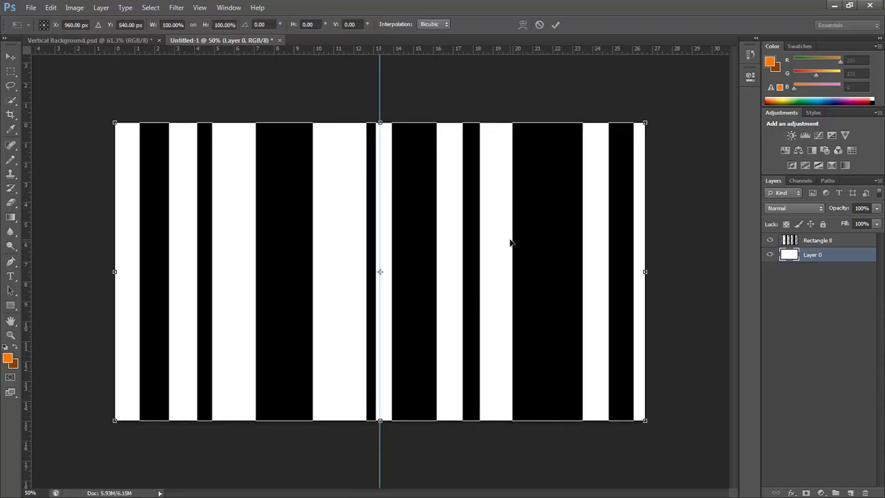
{"action": "key", "text": "Return"}
{"action": "key", "text": "g"}
{"action": "scroll", "coordinate": [399, 369], "scroll_direction": "down", "scroll_amount": 4}
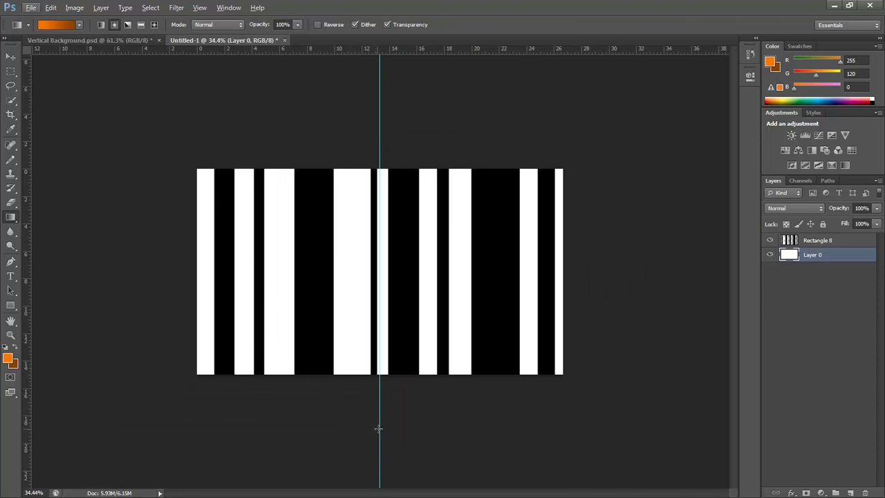
- Try linear and radial gradient fills upward from the guide, then undo them
{"action": "left_click_drag", "start_coordinate": [379, 444], "coordinate": [382, 290]}
{"action": "left_click_drag", "start_coordinate": [379, 445], "coordinate": [307, 198]}
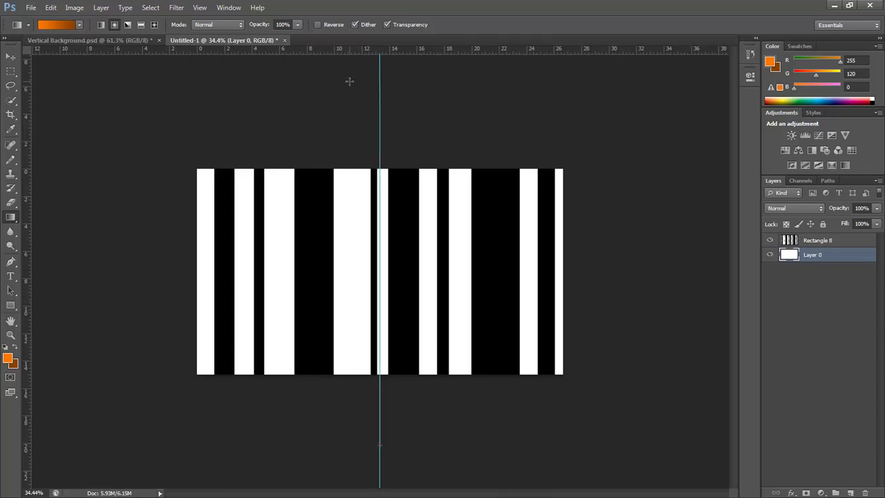
{"action": "left_click_drag", "start_coordinate": [350, 81], "coordinate": [349, 81]}
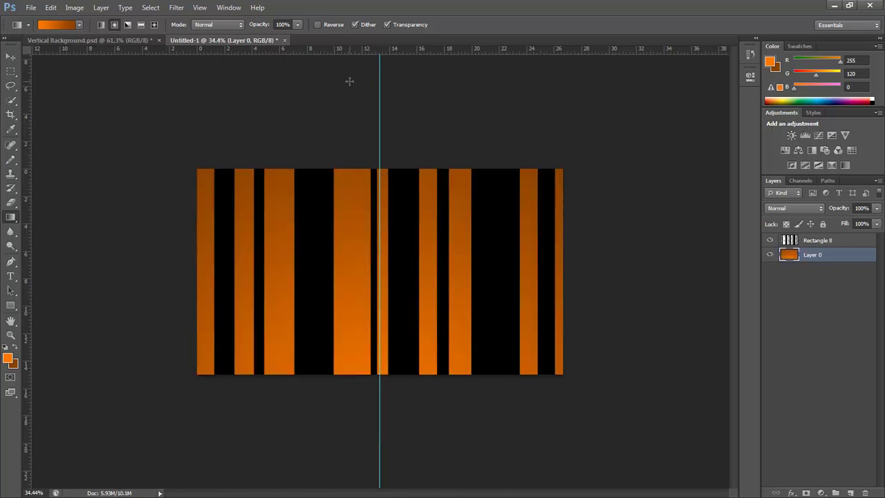
{"action": "left_click", "coordinate": [115, 25]}
{"action": "scroll", "coordinate": [415, 320], "scroll_direction": "up", "scroll_amount": 4}
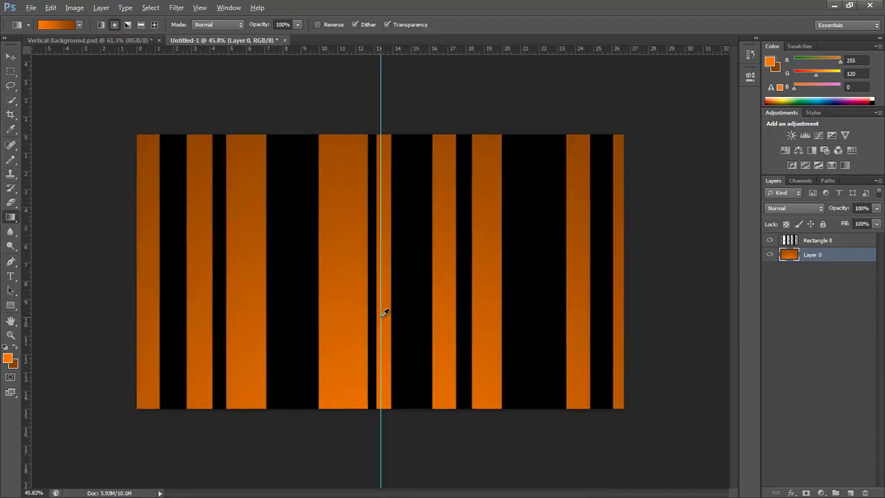
{"action": "key", "text": "ctrl+z"}
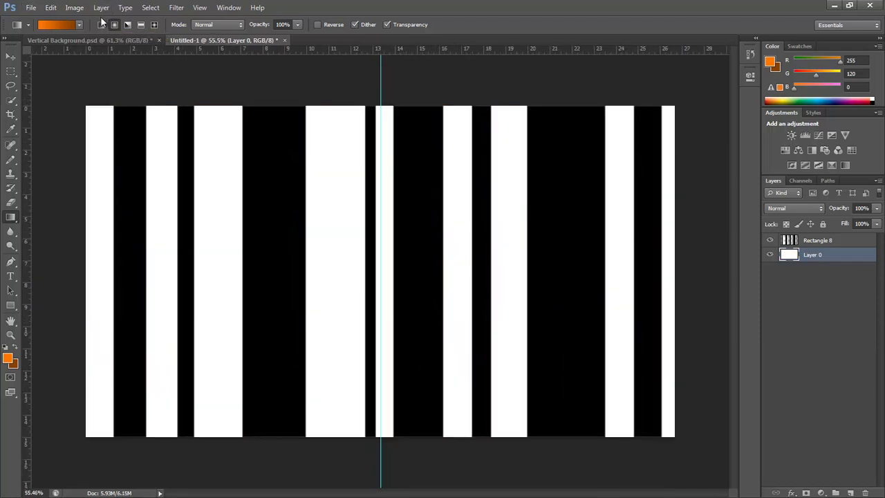
{"action": "scroll", "coordinate": [354, 360], "scroll_direction": "down", "scroll_amount": 3}
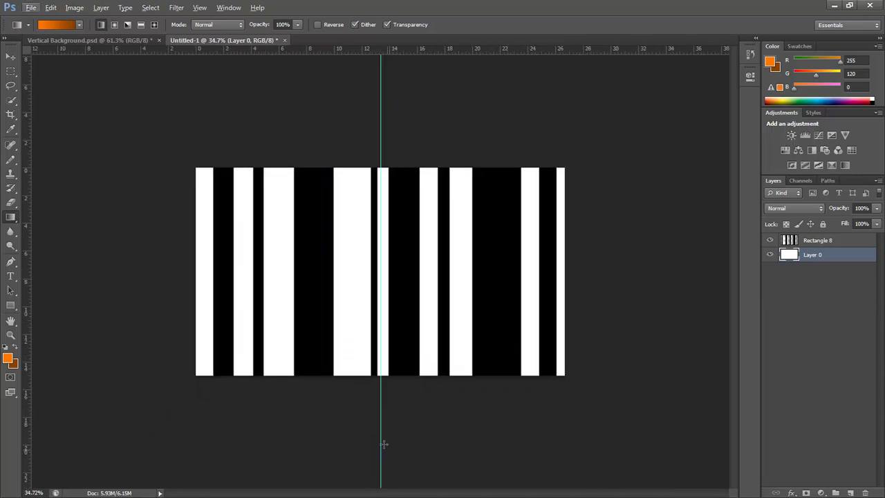
- Drag the brown-to-orange gradient from canvas bottom to top, after undoing two failed fills
{"action": "left_click_drag", "start_coordinate": [381, 441], "coordinate": [380, 125]}
{"action": "key", "text": "ctrl+z"}
{"action": "left_click_drag", "start_coordinate": [385, 432], "coordinate": [377, 431]}
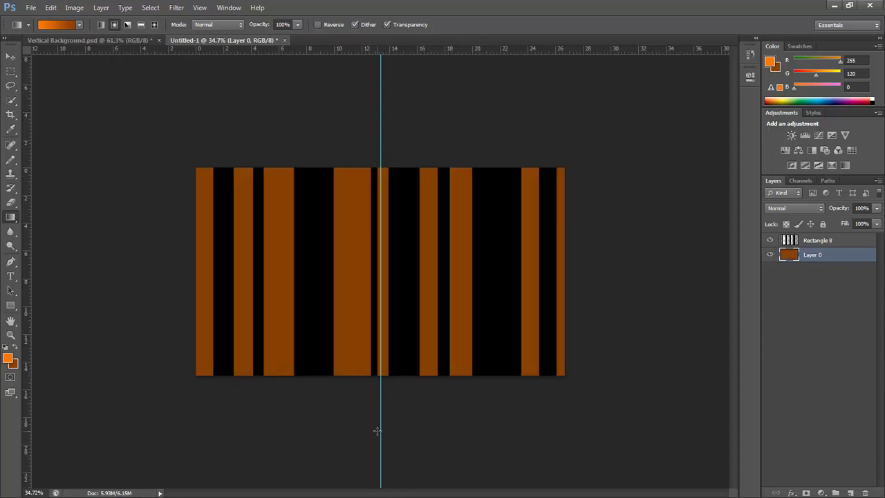
{"action": "key", "text": "ctrl+z"}
{"action": "left_click_drag", "start_coordinate": [391, 312], "coordinate": [381, 66]}
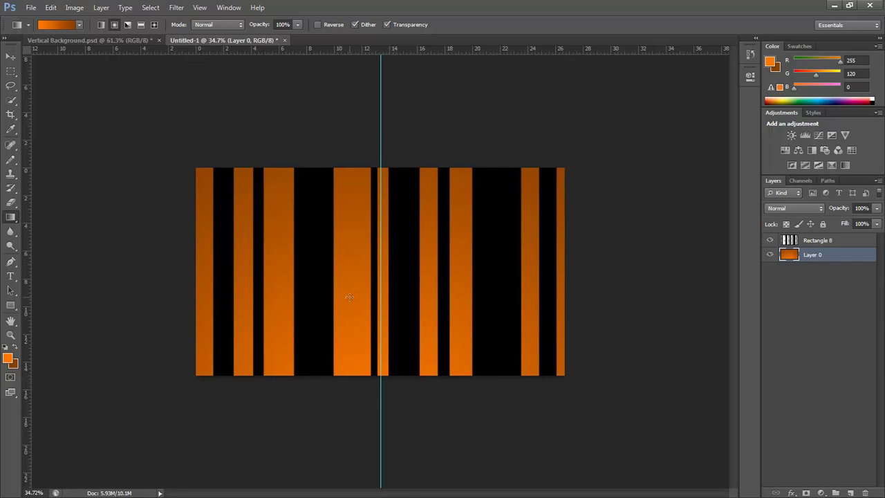
{"action": "scroll", "coordinate": [349, 297], "scroll_direction": "up", "scroll_amount": 5}
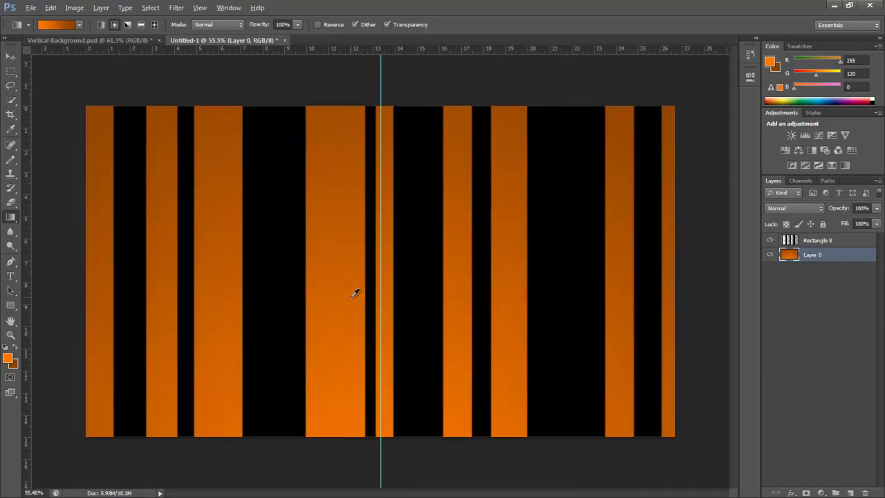
{"action": "scroll", "coordinate": [354, 293], "scroll_direction": "up", "scroll_amount": 2}
{"action": "scroll", "coordinate": [354, 293], "scroll_direction": "down", "scroll_amount": 2}
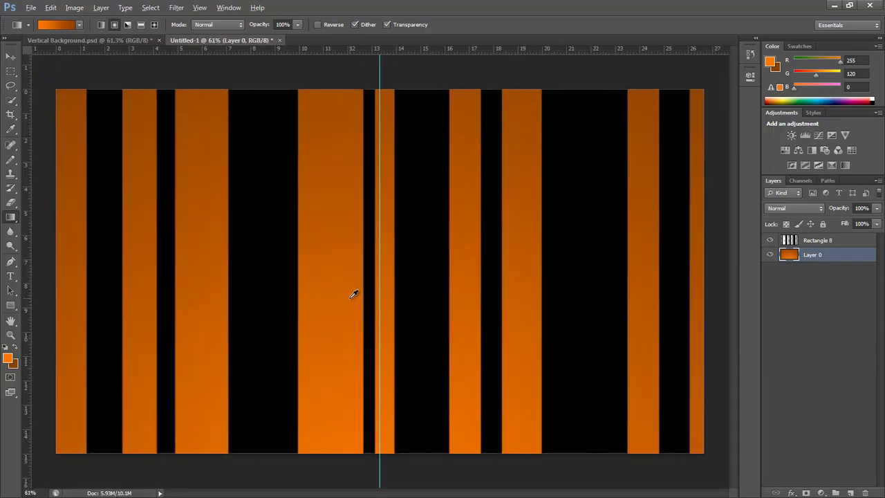
{"action": "right_click", "coordinate": [330, 42]}
- Create Untitled-2 at 12 × 12 pixels with Transparent background contents
{"action": "left_click", "coordinate": [414, 154]}
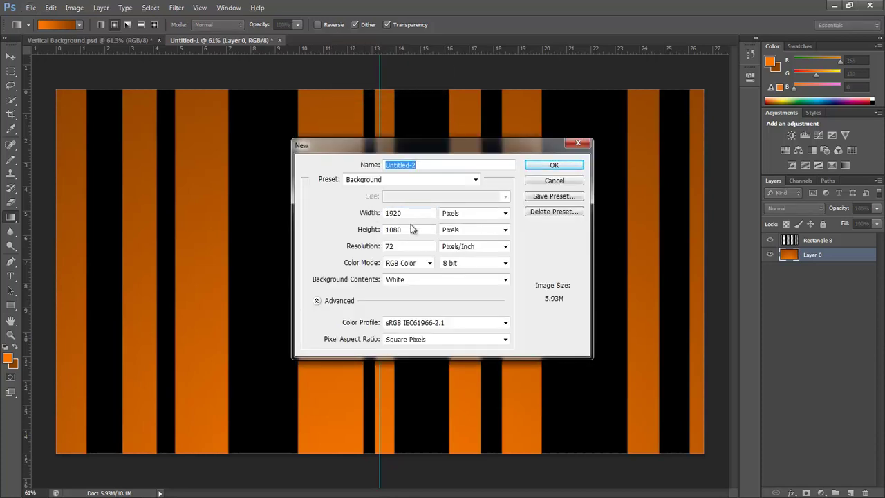
{"action": "key", "text": "Tab"}
{"action": "type", "text": "12"}
{"action": "key", "text": "Tab"}
{"action": "type", "text": "12"}
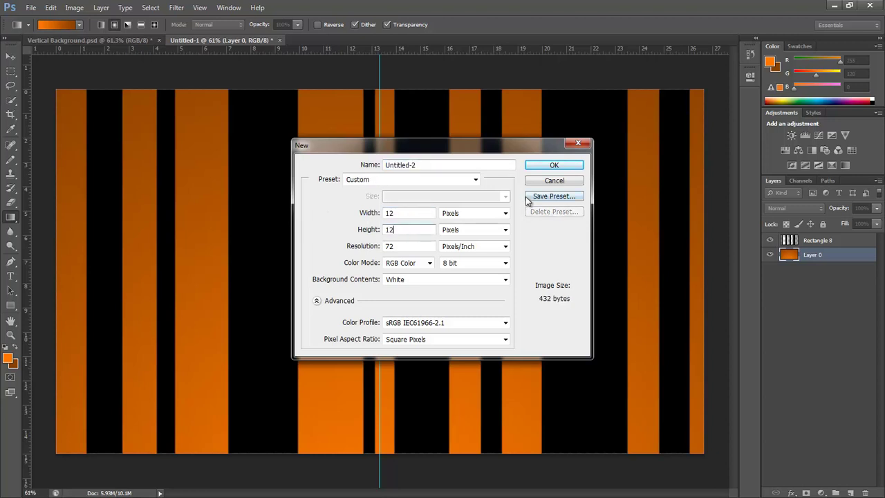
{"action": "left_click", "coordinate": [449, 279]}
{"action": "left_click", "coordinate": [477, 308]}
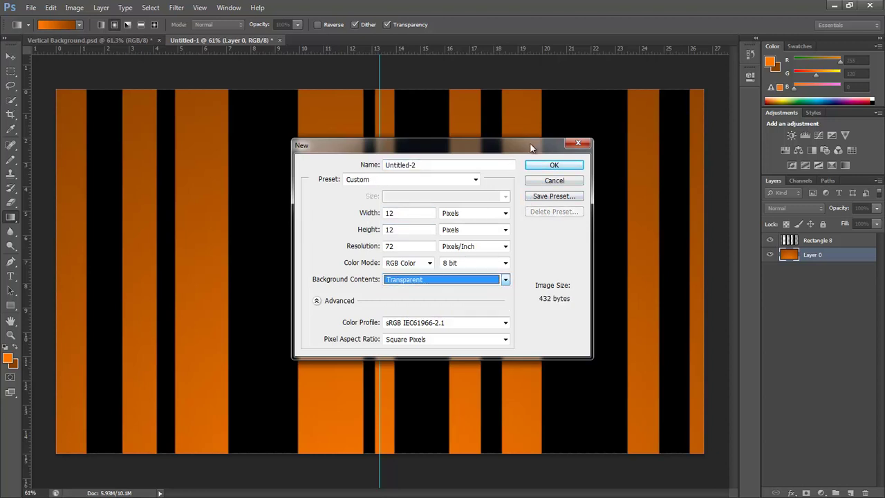
{"action": "left_click", "coordinate": [553, 165]}
{"action": "scroll", "coordinate": [397, 299], "scroll_direction": "up", "scroll_amount": 3}
{"action": "scroll", "coordinate": [400, 298], "scroll_direction": "up", "scroll_amount": 8}
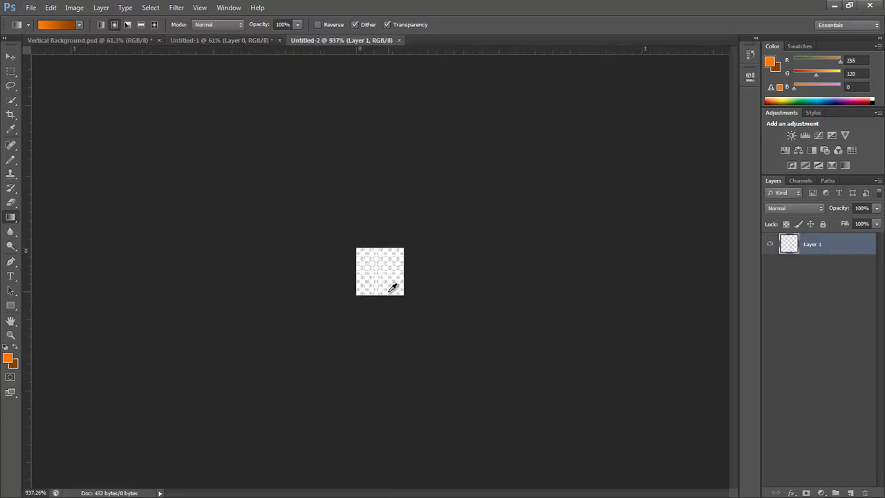
- Zoom in and set up a 1 px Pencil with black as the foreground colour
{"action": "scroll", "coordinate": [392, 287], "scroll_direction": "up", "scroll_amount": 2}
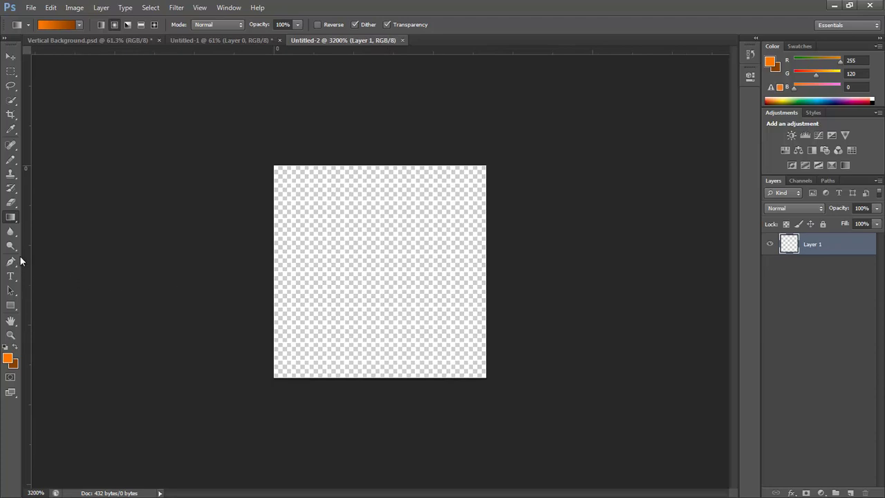
{"action": "left_click", "coordinate": [11, 163]}
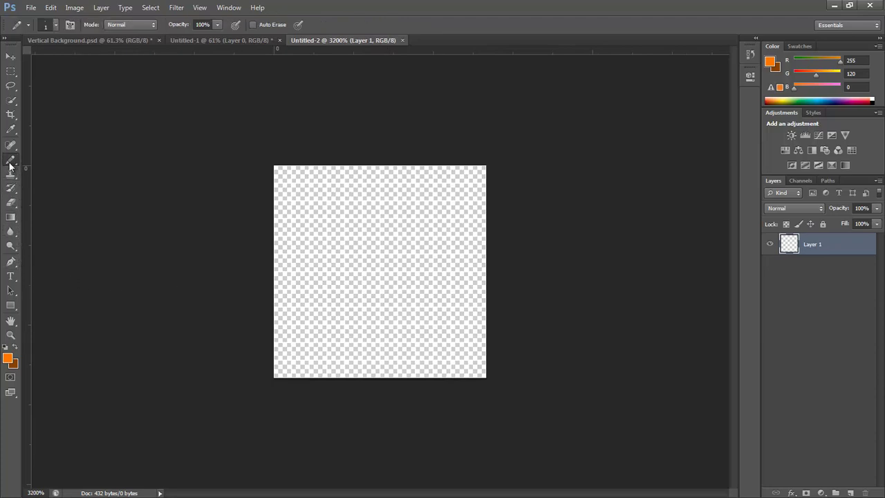
{"action": "left_click_drag", "start_coordinate": [10, 164], "coordinate": [64, 169]}
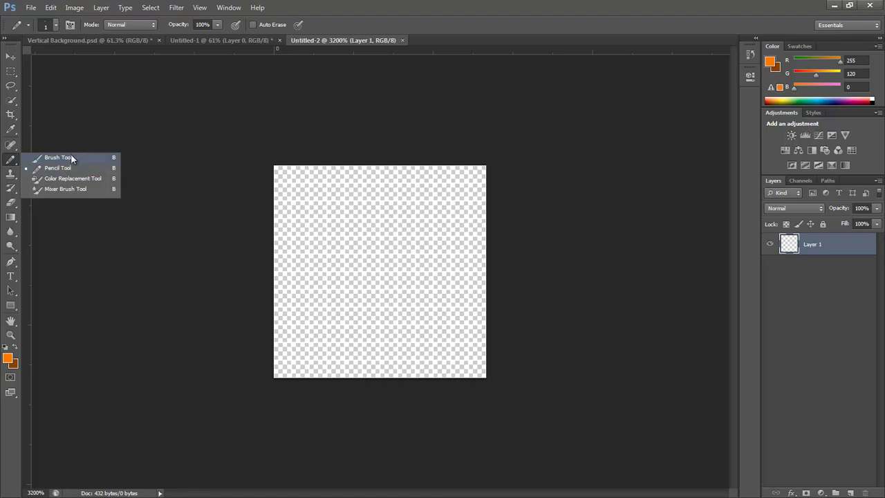
{"action": "left_click", "coordinate": [71, 170]}
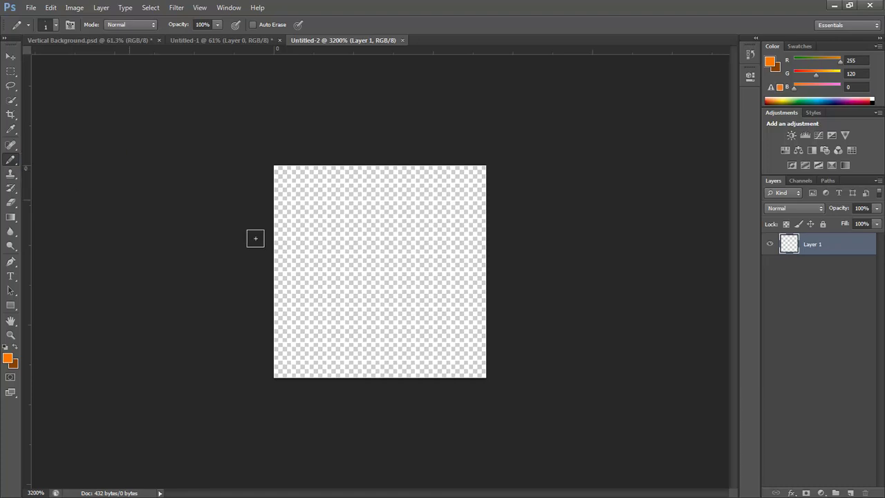
{"action": "left_click", "coordinate": [4, 347]}
{"action": "left_click", "coordinate": [6, 359]}
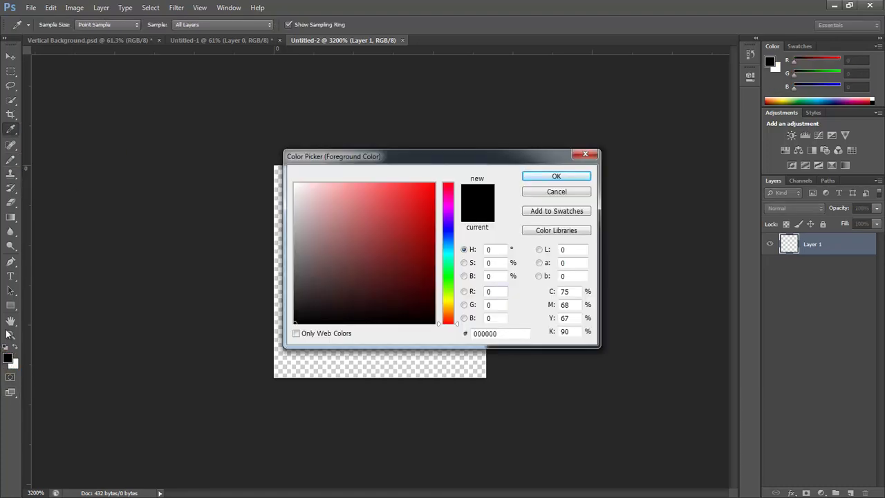
{"action": "left_click", "coordinate": [571, 195]}
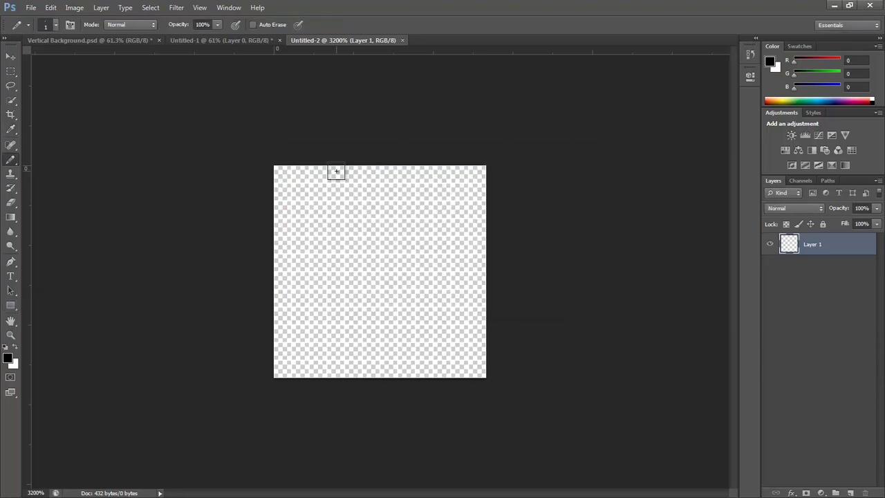
{"action": "key", "text": "bracketright"}
{"action": "key", "text": "bracketright"}
{"action": "key", "text": "bracketright"}
{"action": "key", "text": "bracketright"}
{"action": "key", "text": "bracketright"}
{"action": "key", "text": "bracketright"}
{"action": "key", "text": "bracketright"}
{"action": "key", "text": "bracketright"}
{"action": "key", "text": "bracketright"}
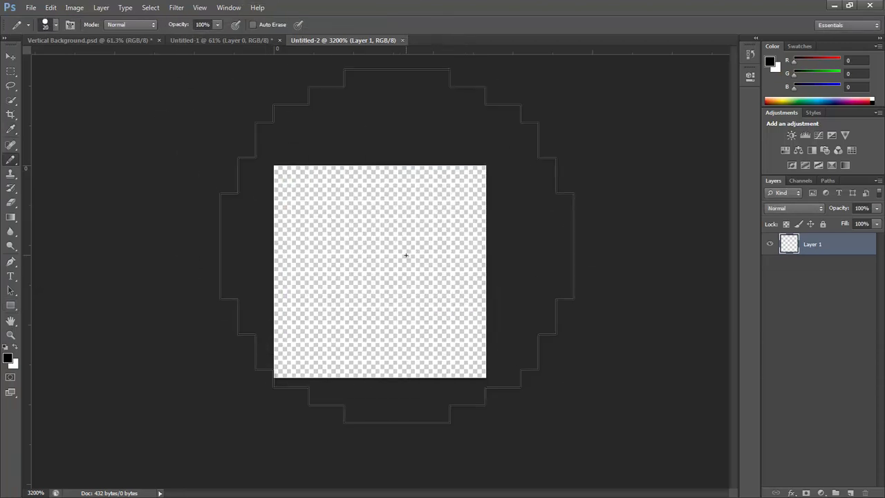
{"action": "key", "text": "bracketleft"}
{"action": "key", "text": "bracketleft"}
{"action": "key", "text": "bracketleft"}
{"action": "key", "text": "bracketleft"}
{"action": "key", "text": "bracketleft"}
{"action": "key", "text": "bracketleft"}
{"action": "key", "text": "bracketleft"}
{"action": "key", "text": "bracketleft"}
{"action": "key", "text": "bracketleft"}
{"action": "key", "text": "bracketleft"}
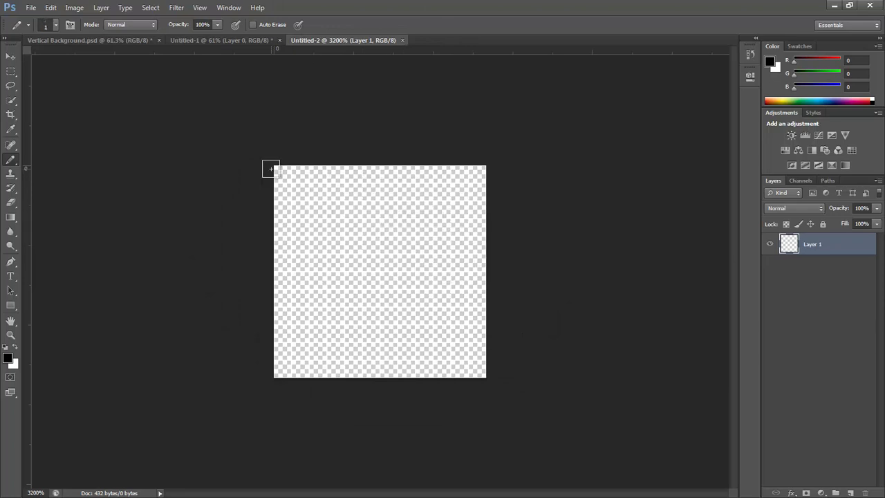
- Clear the test pencil strokes, then paint a black pixel pair at the top-left corner
{"action": "left_click_drag", "start_coordinate": [282, 174], "coordinate": [441, 239]}
{"action": "mouse_move", "coordinate": [408, 194]}
{"action": "left_mouse_down"}
{"action": "mouse_move", "coordinate": [354, 229]}
{"action": "mouse_move", "coordinate": [335, 297]}
{"action": "left_mouse_up"}
{"action": "key", "text": "ctrl+a"}
{"action": "key", "text": "Delete"}
{"action": "key", "text": "ctrl+d"}
{"action": "left_click_drag", "start_coordinate": [282, 368], "coordinate": [300, 318]}
{"action": "key", "text": "ctrl+z"}
{"action": "key", "text": "ctrl+z"}
{"action": "key", "text": "ctrl+alt+z"}
{"action": "key", "text": "ctrl+alt+z"}
{"action": "mouse_move", "coordinate": [288, 176]}
{"action": "left_mouse_down"}
{"action": "mouse_move", "coordinate": [316, 192]}
{"action": "mouse_move", "coordinate": [370, 177]}
{"action": "mouse_move", "coordinate": [400, 193]}
{"action": "mouse_move", "coordinate": [437, 171]}
{"action": "mouse_move", "coordinate": [477, 192]}
{"action": "left_mouse_up"}
- Paint the third band of staggered black pixel pairs across the tile, undoing one misplaced pair
{"action": "left_click", "coordinate": [423, 228]}
{"action": "left_click", "coordinate": [440, 227]}
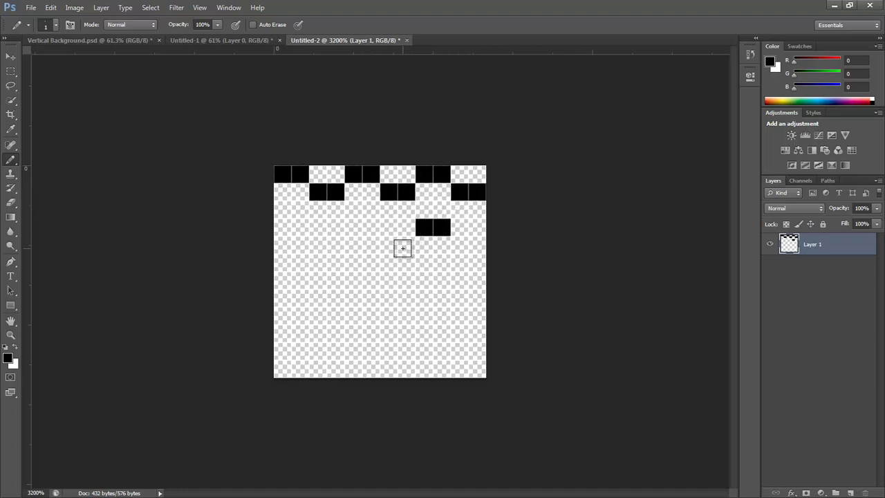
{"action": "key", "text": "ctrl+alt+z"}
{"action": "key", "text": "ctrl+alt+z"}
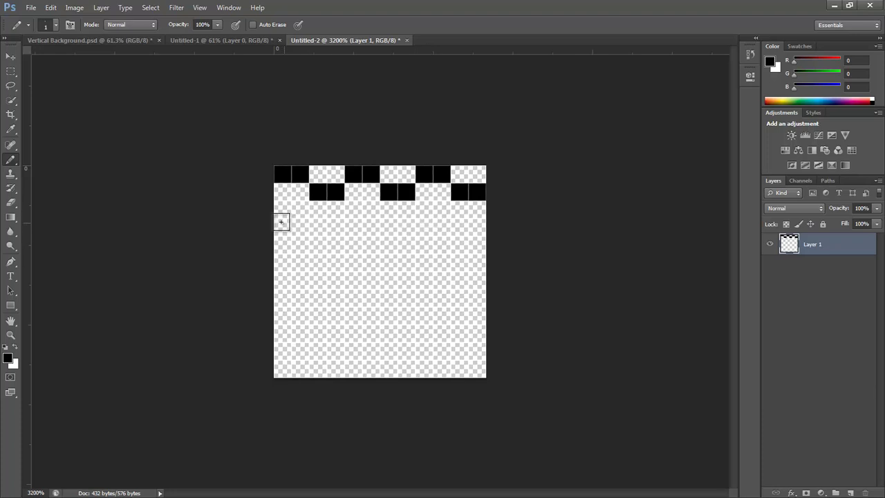
{"action": "left_click", "coordinate": [282, 228]}
{"action": "left_click", "coordinate": [301, 227]}
{"action": "left_click", "coordinate": [318, 245]}
{"action": "left_click", "coordinate": [335, 244]}
{"action": "left_click", "coordinate": [352, 228]}
{"action": "left_click", "coordinate": [370, 228]}
{"action": "left_click", "coordinate": [388, 244]}
{"action": "left_click", "coordinate": [405, 244]}
{"action": "left_click", "coordinate": [423, 228]}
{"action": "left_click", "coordinate": [440, 227]}
{"action": "left_click", "coordinate": [459, 244]}
{"action": "left_click", "coordinate": [476, 244]}
- Paint the next band of offset black pixel pairs from right edge to left edge
{"action": "left_click", "coordinate": [476, 280]}
{"action": "left_click", "coordinate": [459, 280]}
{"action": "key", "text": "ctrl+z"}
{"action": "left_click", "coordinate": [476, 297]}
{"action": "left_click", "coordinate": [459, 297]}
{"action": "left_click", "coordinate": [424, 280]}
{"action": "left_click", "coordinate": [442, 280]}
{"action": "left_click", "coordinate": [406, 298]}
{"action": "left_click", "coordinate": [388, 297]}
{"action": "left_click", "coordinate": [371, 280]}
{"action": "left_click", "coordinate": [353, 280]}
{"action": "left_click", "coordinate": [335, 297]}
{"action": "left_click", "coordinate": [322, 298]}
{"action": "left_click", "coordinate": [300, 280]}
{"action": "left_click", "coordinate": [283, 280]}
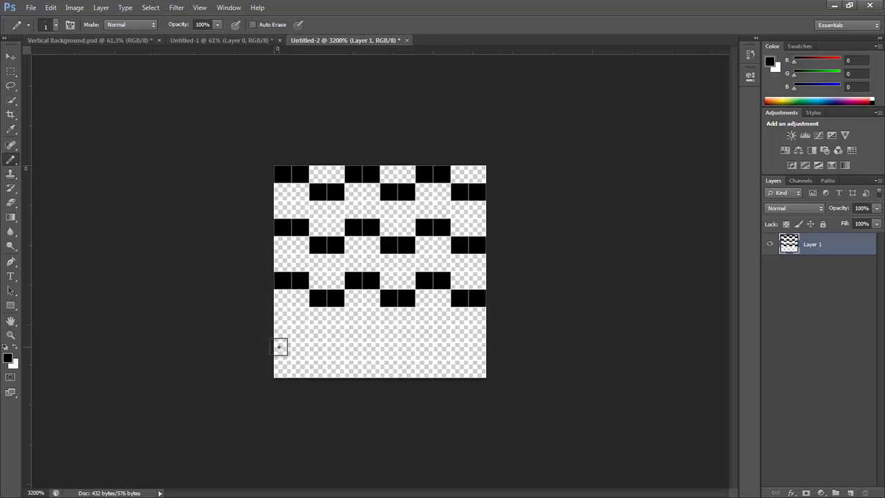
- Paint the bottom band of staggered black pixel pairs to complete the tile
{"action": "left_click", "coordinate": [283, 334]}
{"action": "left_click", "coordinate": [295, 336]}
{"action": "left_click_drag", "start_coordinate": [300, 347], "coordinate": [332, 349]}
{"action": "key", "text": "ctrl+z"}
{"action": "left_click", "coordinate": [353, 332]}
{"action": "left_click", "coordinate": [371, 332]}
{"action": "left_click", "coordinate": [389, 350]}
{"action": "left_click", "coordinate": [406, 350]}
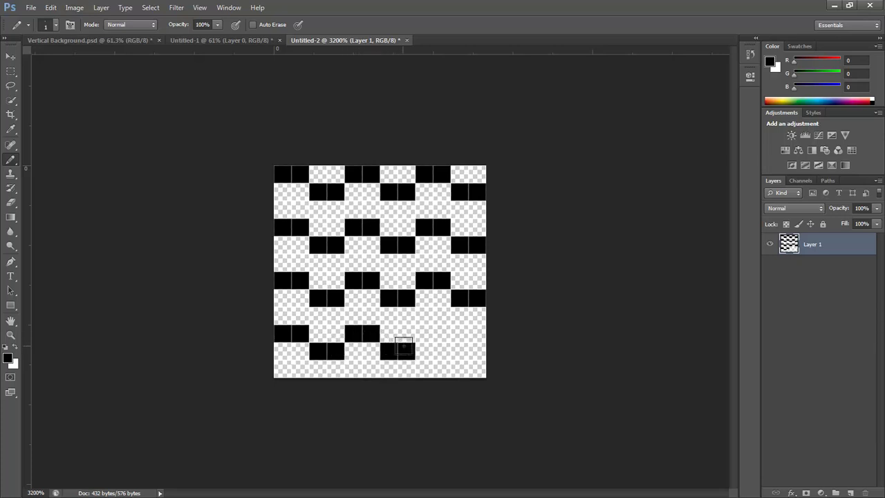
{"action": "left_click", "coordinate": [440, 334]}
{"action": "left_click", "coordinate": [423, 334]}
{"action": "left_click", "coordinate": [459, 351]}
{"action": "left_click", "coordinate": [477, 351]}
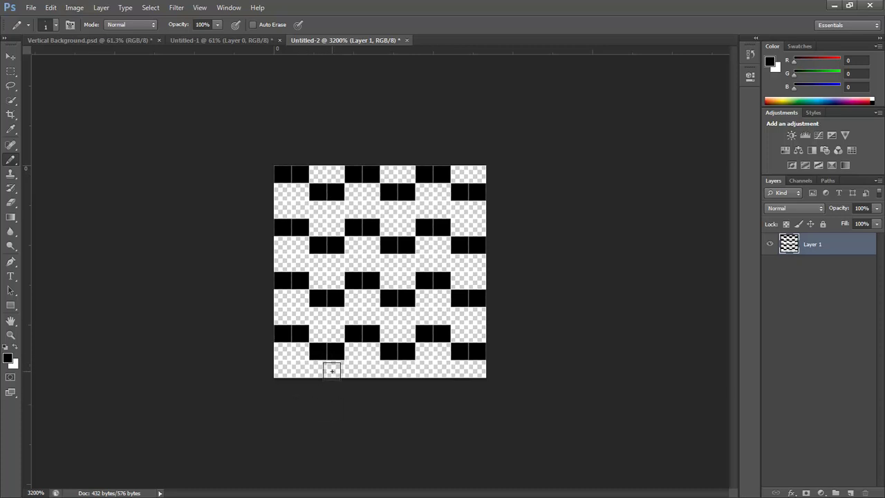
- Define the finished 12×12 pixel tile as a new pattern with Edit > Define Pattern
{"action": "left_click", "coordinate": [31, 7]}
{"action": "mouse_move", "coordinate": [51, 7]}
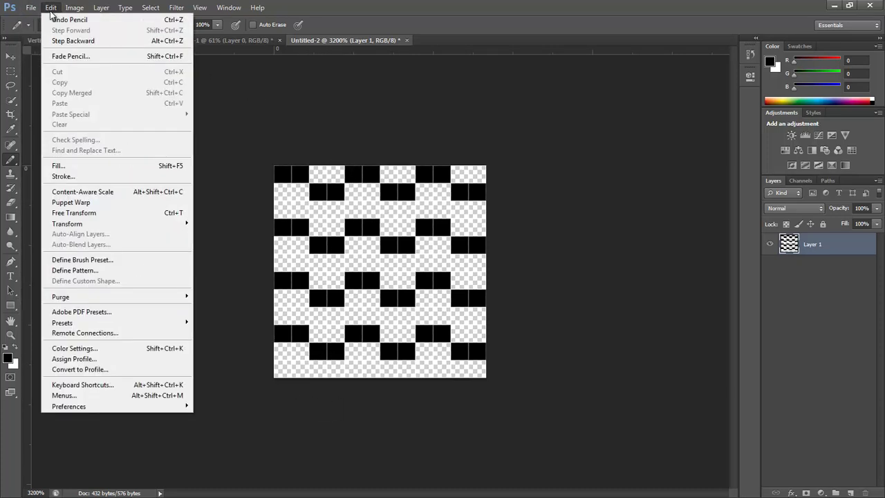
{"action": "left_click", "coordinate": [97, 271]}
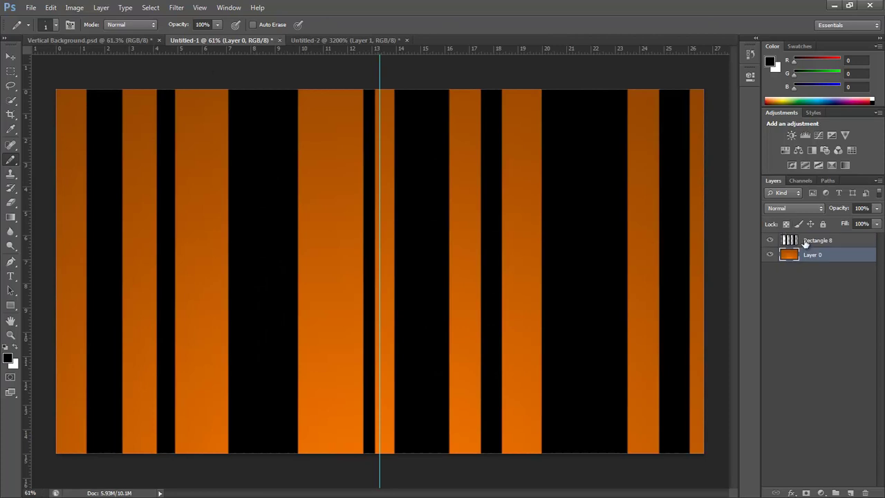
- Add an empty Layer 1 above the stripes and try Overlay blending on Rectangle 8
{"action": "left_click", "coordinate": [805, 241]}
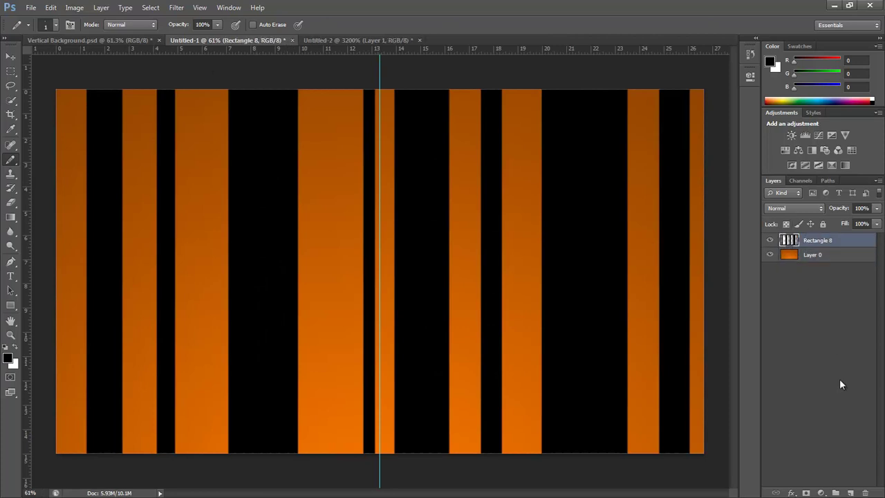
{"action": "left_click", "coordinate": [851, 492]}
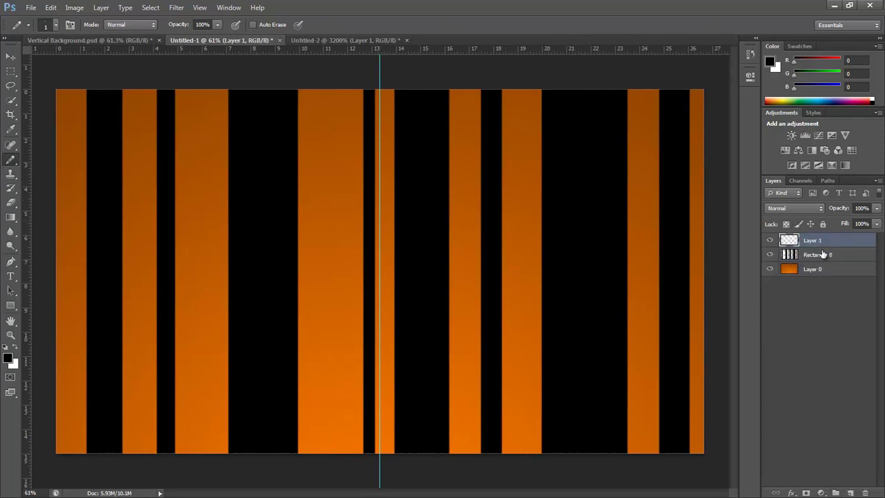
{"action": "left_click", "coordinate": [821, 255]}
{"action": "left_click", "coordinate": [816, 208]}
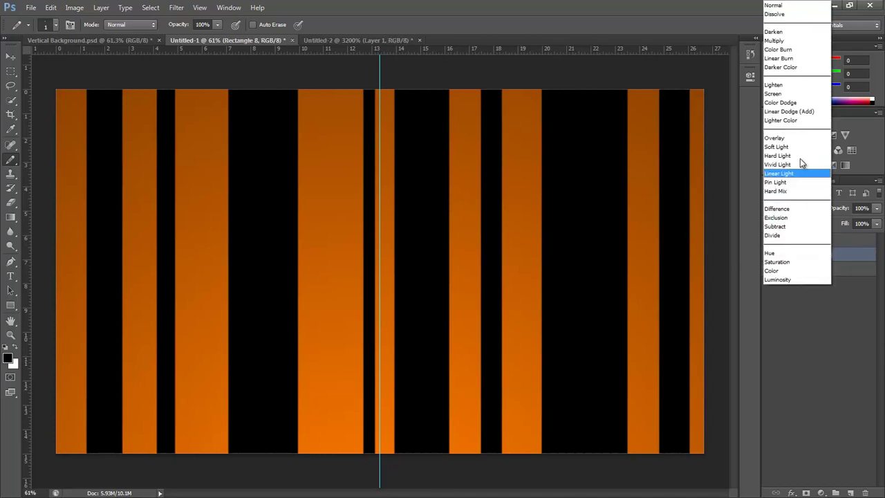
{"action": "left_click", "coordinate": [800, 139]}
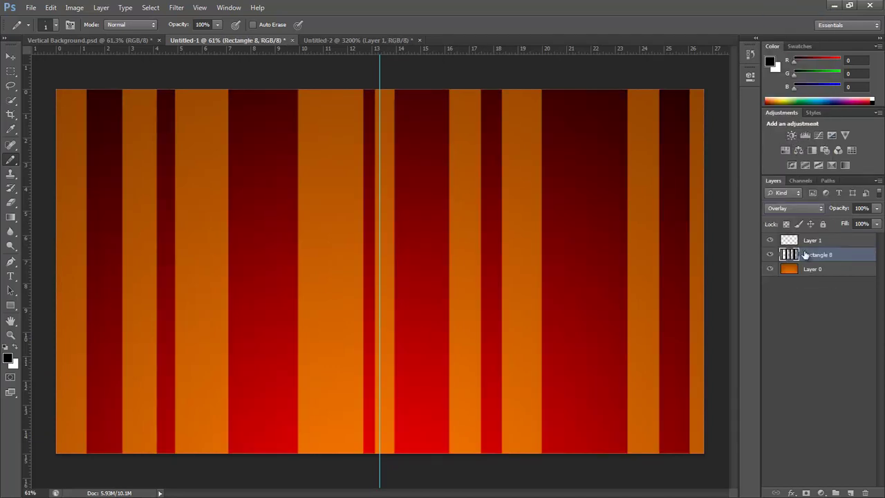
- Try Soft Light on Rectangle 8 and preview neighbouring blend modes
{"action": "left_click", "coordinate": [822, 240]}
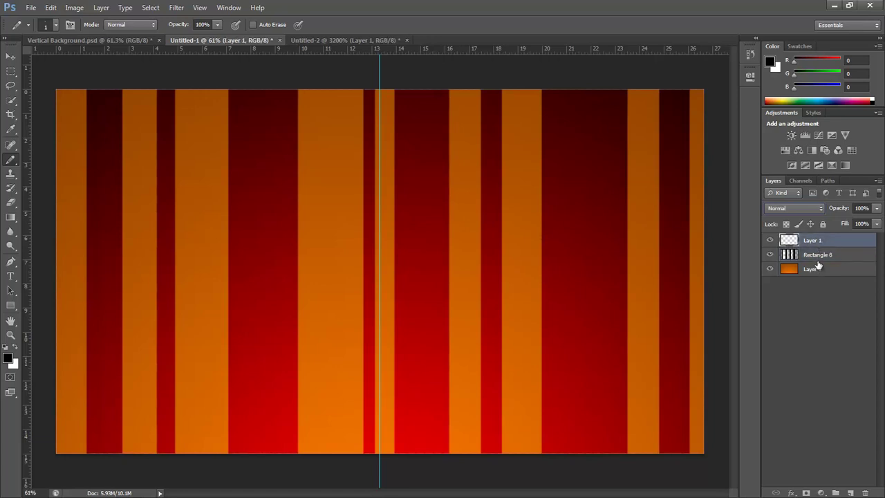
{"action": "left_click", "coordinate": [818, 254]}
{"action": "left_click", "coordinate": [795, 208]}
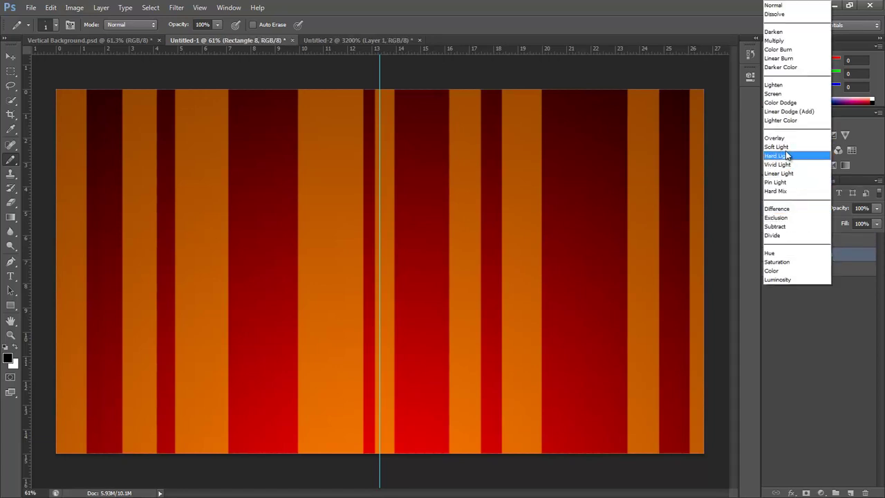
{"action": "left_click", "coordinate": [786, 147]}
{"action": "key", "text": "Down"}
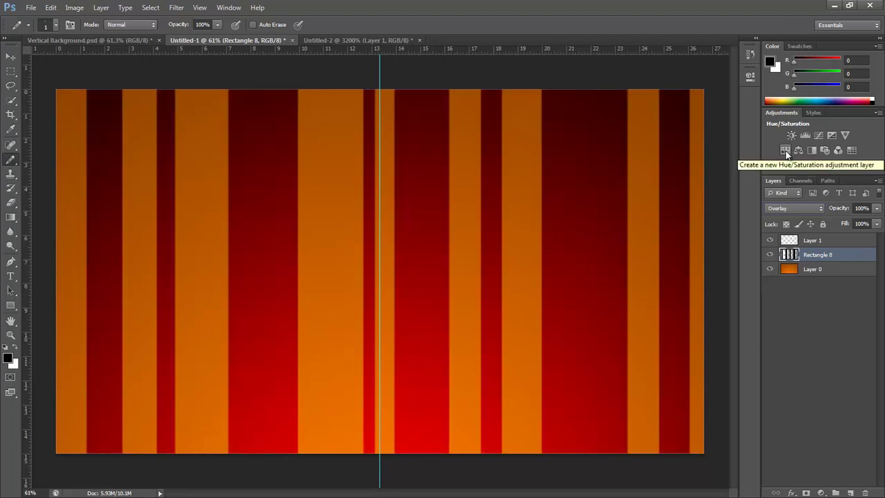
{"action": "key", "text": "Up"}
- Check the Rectangle 9 and Layer 1 settings in the Vertical Background.psd reference
{"action": "left_click", "coordinate": [49, 40]}
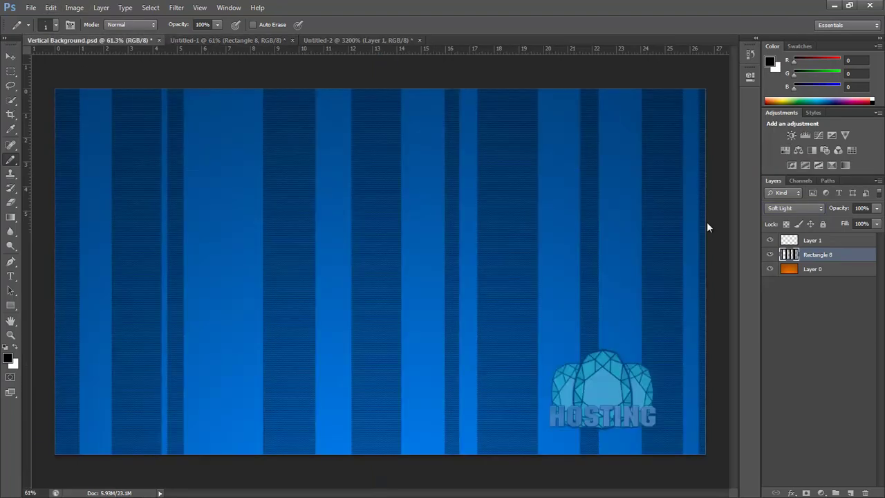
{"action": "left_click", "coordinate": [824, 271]}
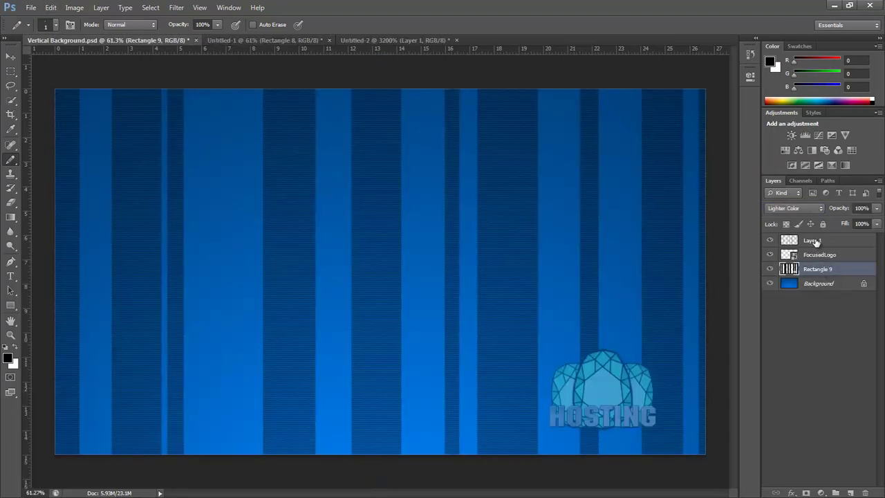
{"action": "left_click", "coordinate": [815, 241]}
{"action": "left_click", "coordinate": [819, 269]}
- Back in Untitled-1, set Rectangle 8 to Lighter Color and make Layer 1 active
{"action": "left_click", "coordinate": [251, 41]}
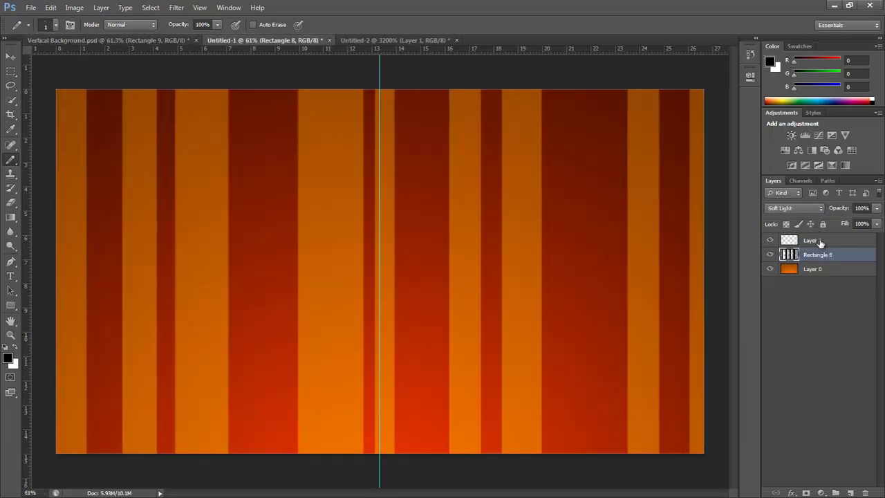
{"action": "left_click", "coordinate": [813, 209]}
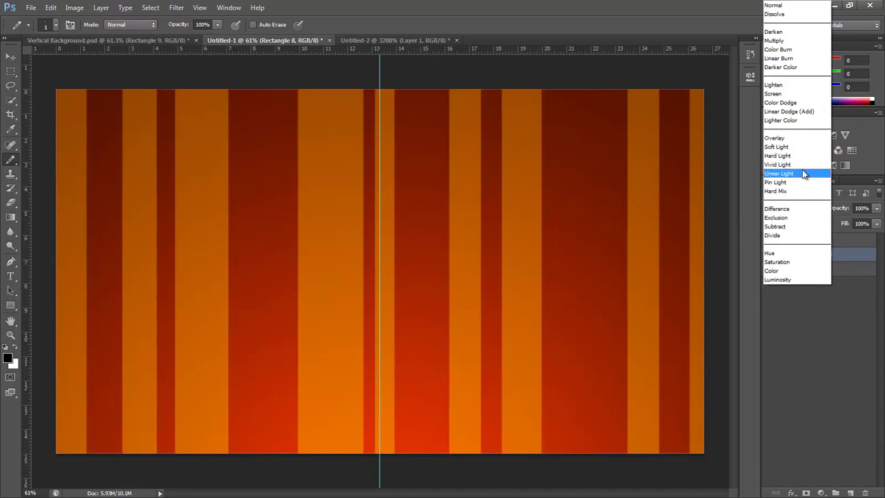
{"action": "left_click", "coordinate": [805, 122]}
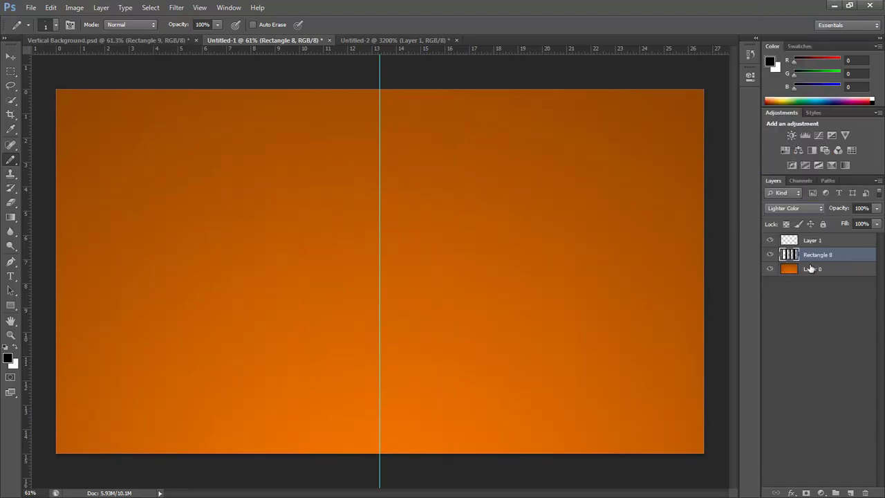
{"action": "left_click", "coordinate": [816, 241]}
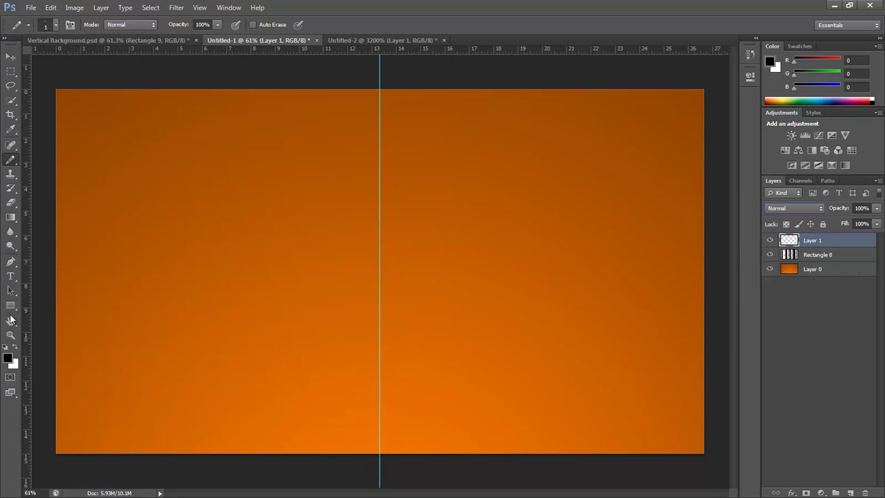
- Fill Layer 1 with the custom wavy pixel pattern through Edit > Fill
{"action": "left_click", "coordinate": [50, 7]}
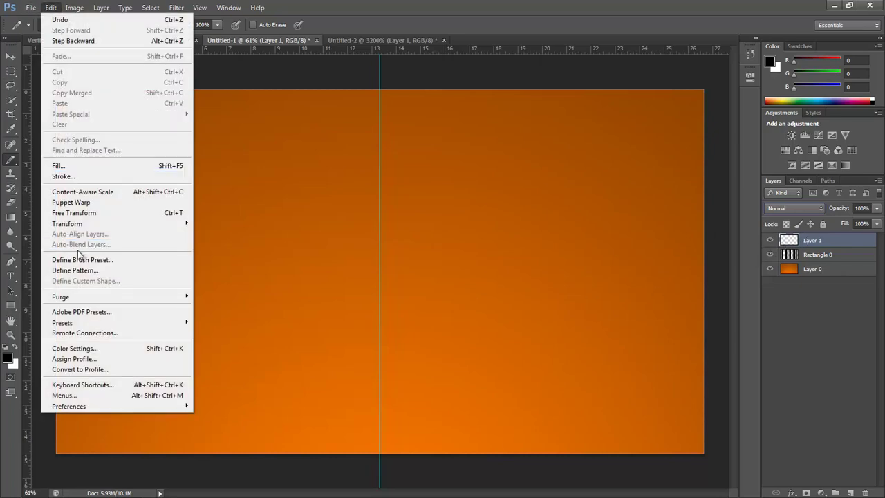
{"action": "left_click", "coordinate": [58, 166]}
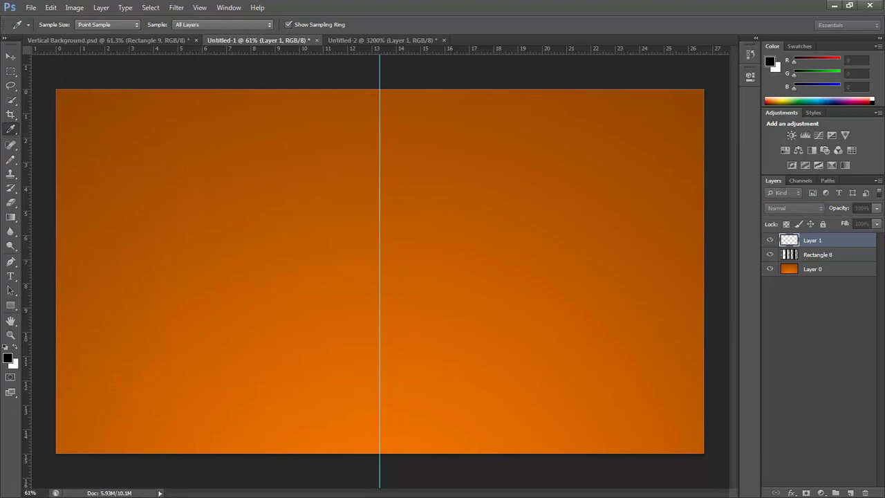
{"action": "left_click", "coordinate": [418, 185]}
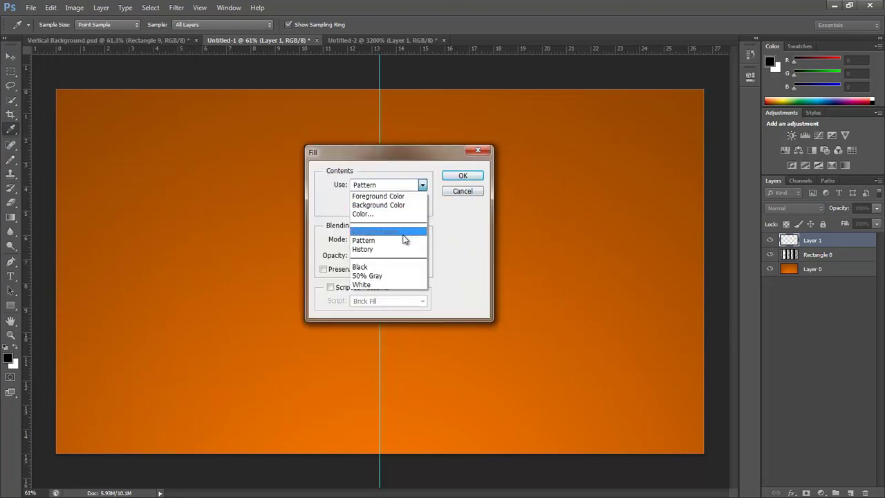
{"action": "left_click", "coordinate": [385, 240]}
{"action": "left_click", "coordinate": [423, 203]}
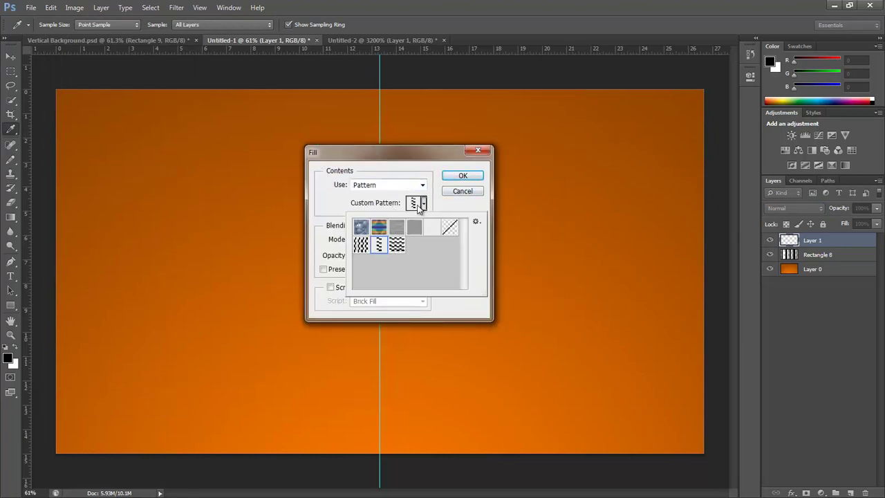
{"action": "left_click", "coordinate": [397, 244]}
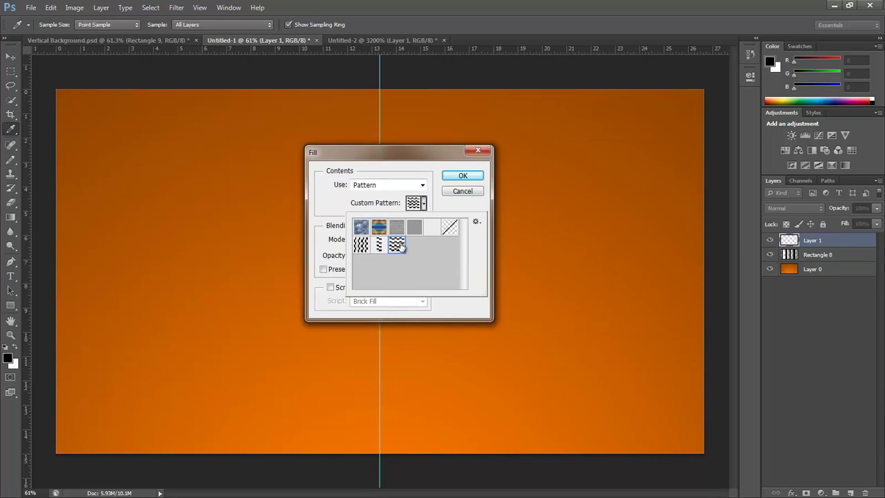
{"action": "left_click", "coordinate": [462, 175]}
{"action": "left_click", "coordinate": [462, 175]}
{"action": "scroll", "coordinate": [368, 293], "scroll_direction": "up", "scroll_amount": 2}
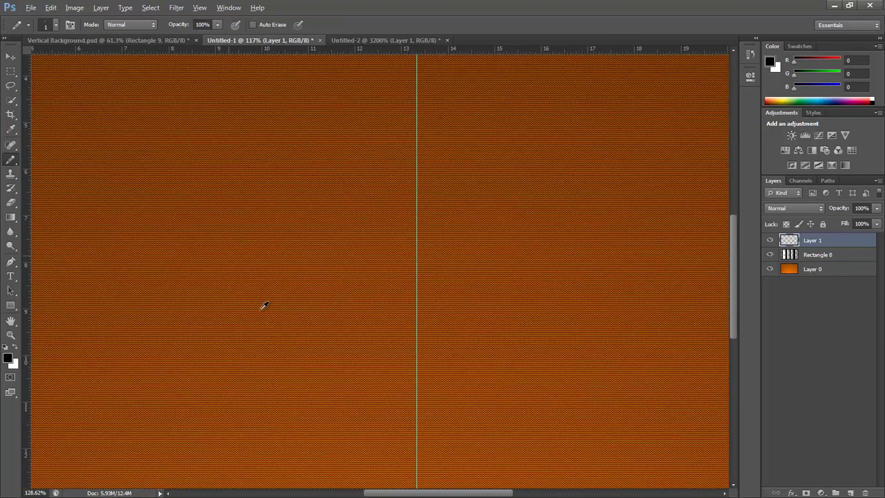
{"action": "scroll", "coordinate": [262, 307], "scroll_direction": "up", "scroll_amount": 15}
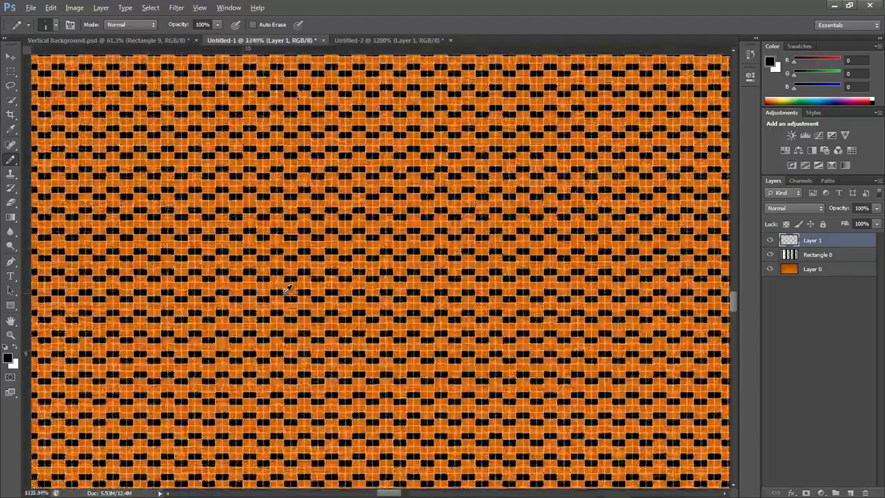
{"action": "scroll", "coordinate": [287, 289], "scroll_direction": "down", "scroll_amount": 15}
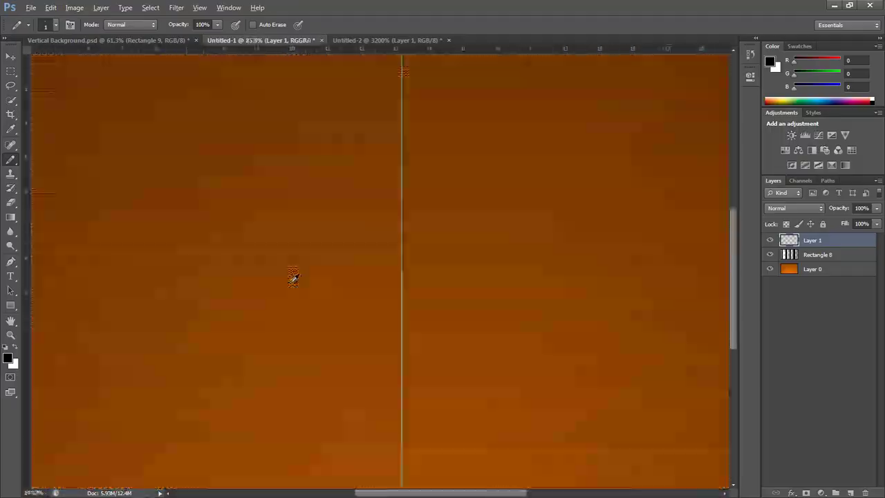
{"action": "scroll", "coordinate": [292, 277], "scroll_direction": "up", "scroll_amount": 3}
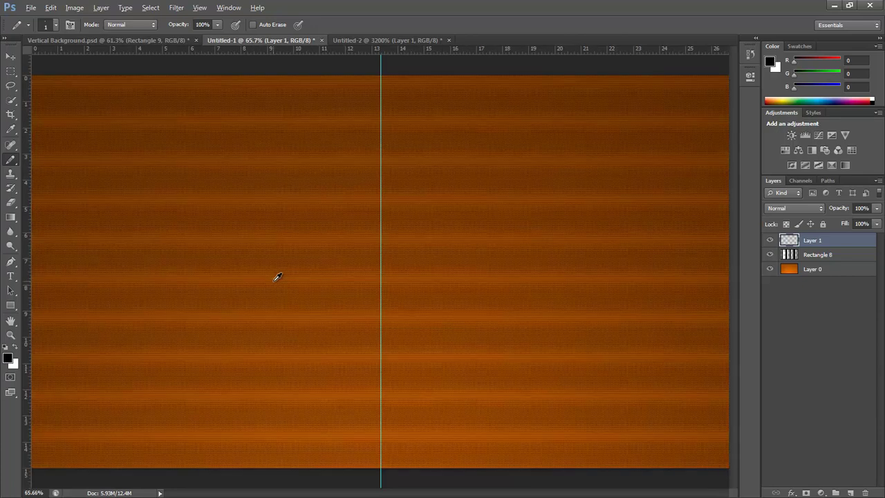
- Compare layers with the Vertical Background.psd reference, including Rectangle 9 and FocusedLogo opacity
{"action": "key", "text": "alt"}
{"action": "left_click", "coordinate": [811, 258]}
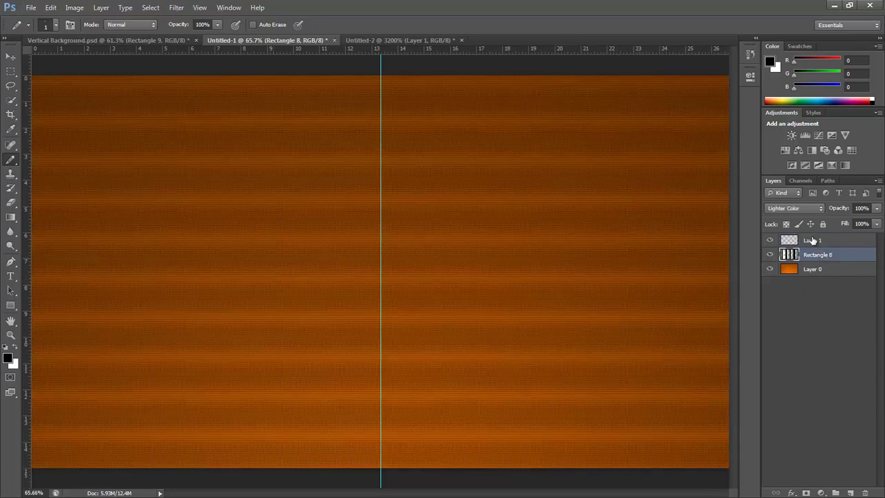
{"action": "left_click", "coordinate": [813, 269]}
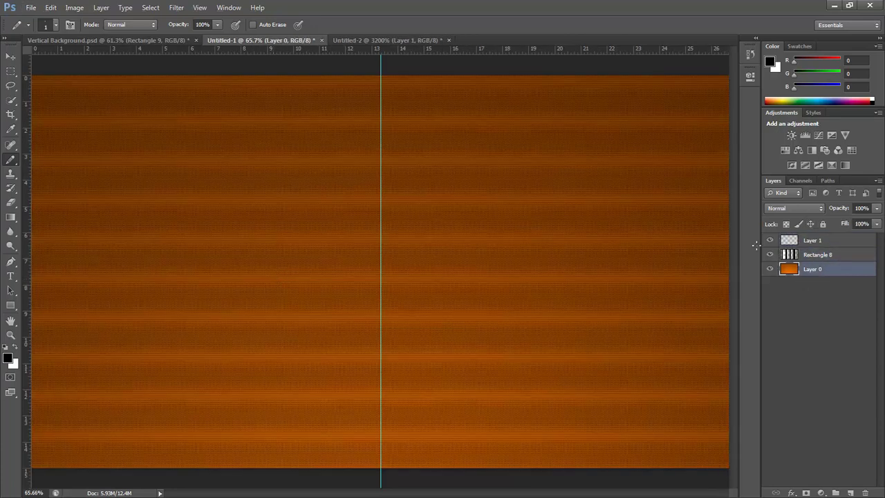
{"action": "left_click", "coordinate": [104, 40]}
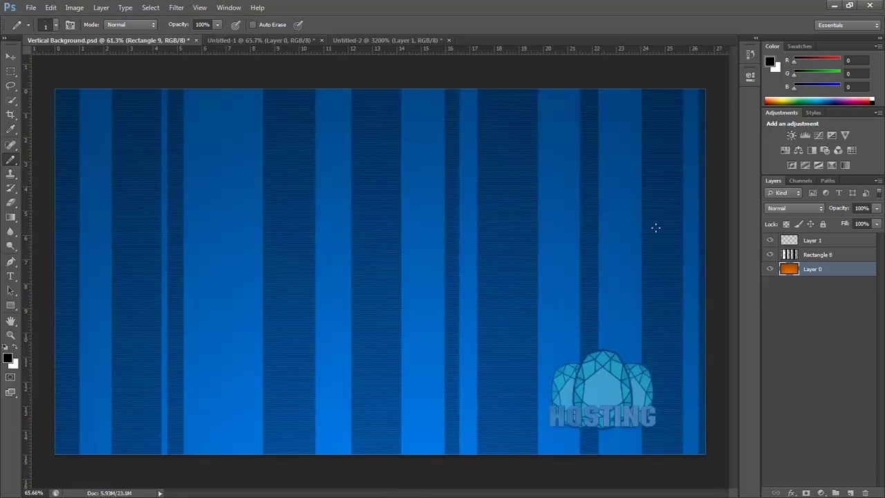
{"action": "left_click", "coordinate": [821, 242]}
{"action": "left_click", "coordinate": [820, 286]}
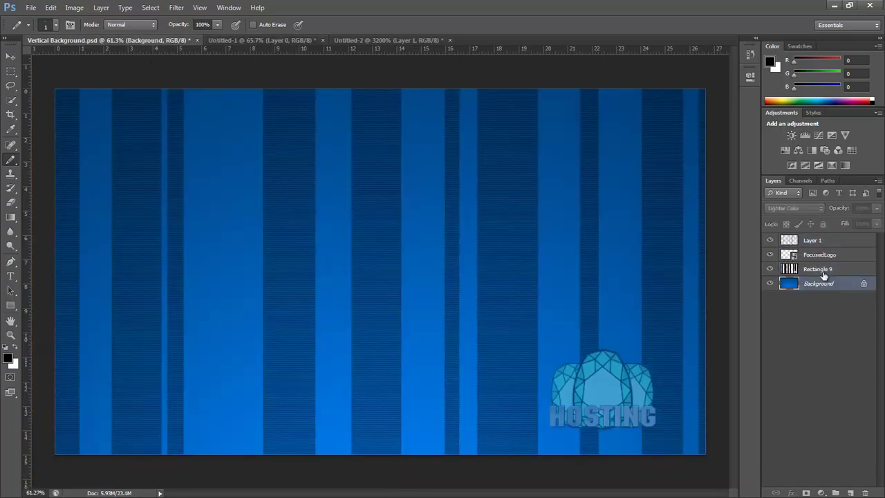
{"action": "left_click", "coordinate": [824, 274]}
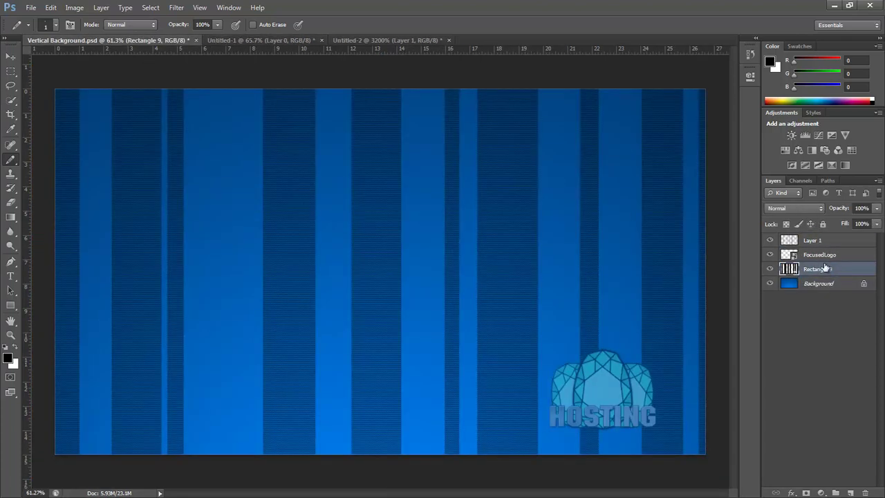
{"action": "left_click", "coordinate": [823, 256]}
{"action": "left_click", "coordinate": [824, 269]}
{"action": "left_click", "coordinate": [828, 255]}
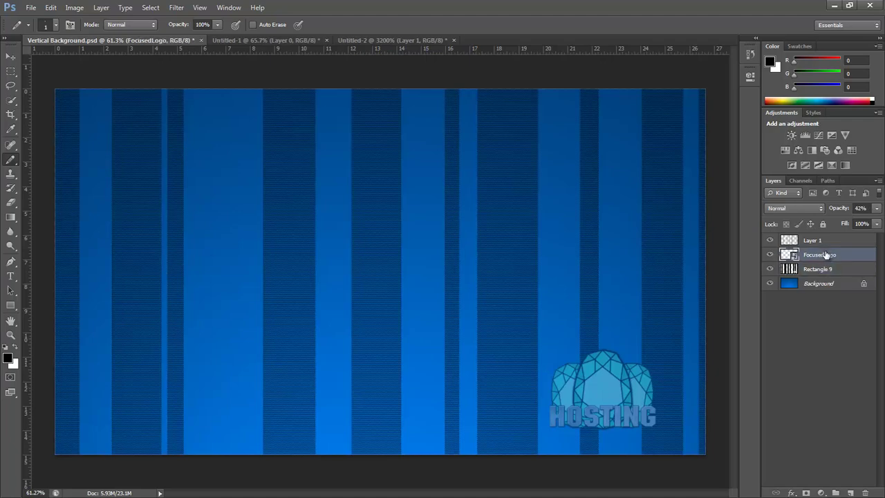
{"action": "left_click", "coordinate": [821, 269]}
{"action": "left_click", "coordinate": [815, 240]}
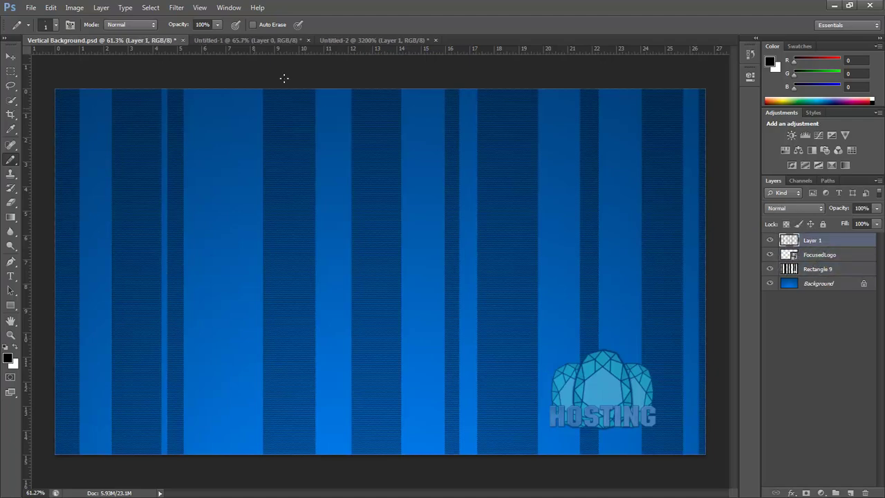
{"action": "left_click", "coordinate": [243, 40]}
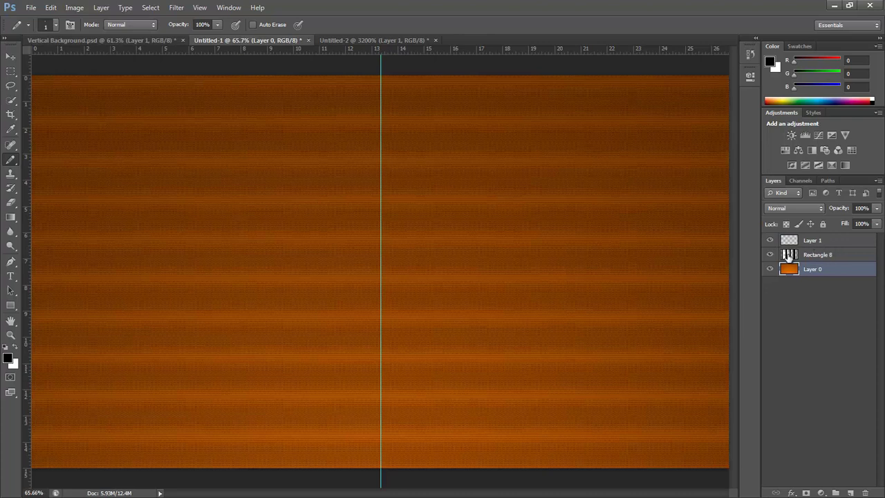
- Load Rectangle 8's stripe selection and delete Layer 1's texture inside it, then deselect
{"action": "left_click", "coordinate": [788, 254]}
{"action": "left_click", "coordinate": [788, 255], "text": "ctrl"}
{"action": "left_click", "coordinate": [789, 239]}
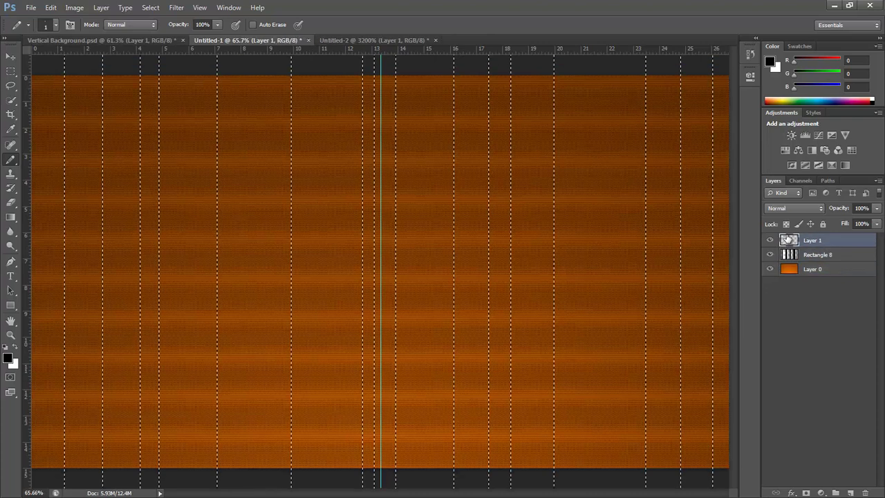
{"action": "key", "text": "Delete"}
{"action": "key", "text": "ctrl+d"}
{"action": "scroll", "coordinate": [357, 200], "scroll_direction": "down", "scroll_amount": 3}
{"action": "scroll", "coordinate": [332, 209], "scroll_direction": "up", "scroll_amount": 3}
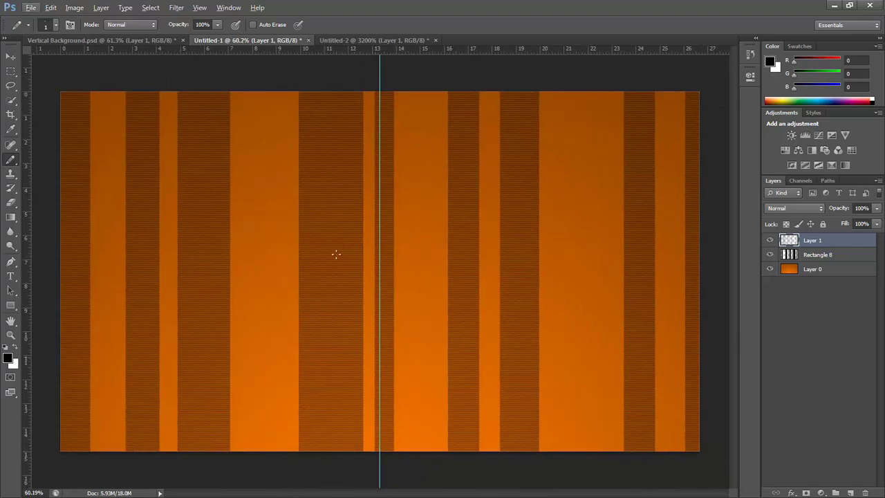
- Delete the orange Layer 0 and add a new Layer 2 beneath the stripes
{"action": "left_click", "coordinate": [822, 274]}
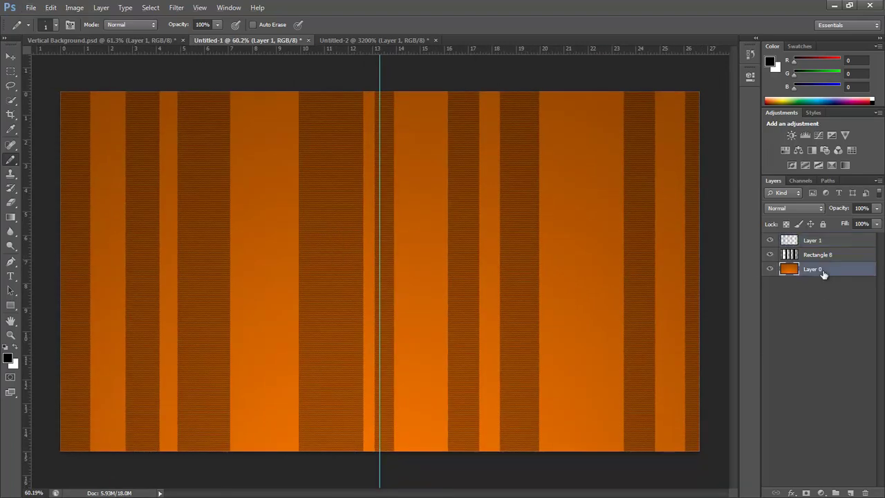
{"action": "key", "text": "Delete"}
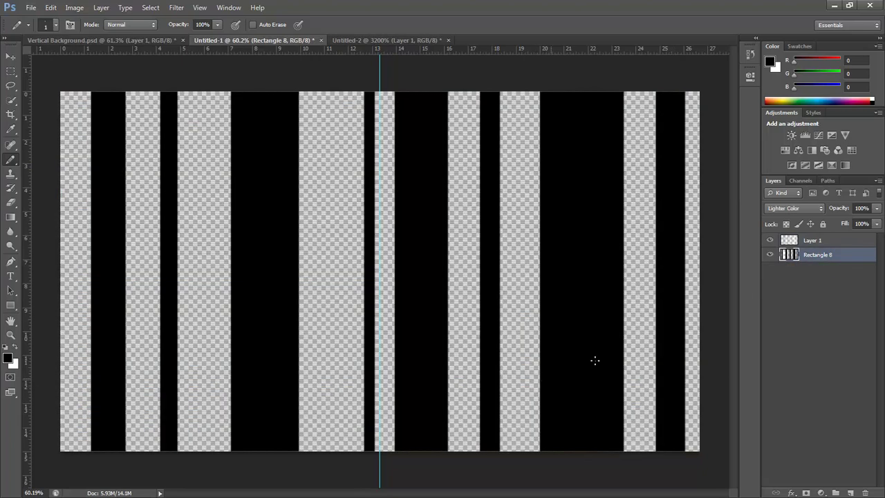
{"action": "left_click", "coordinate": [850, 492]}
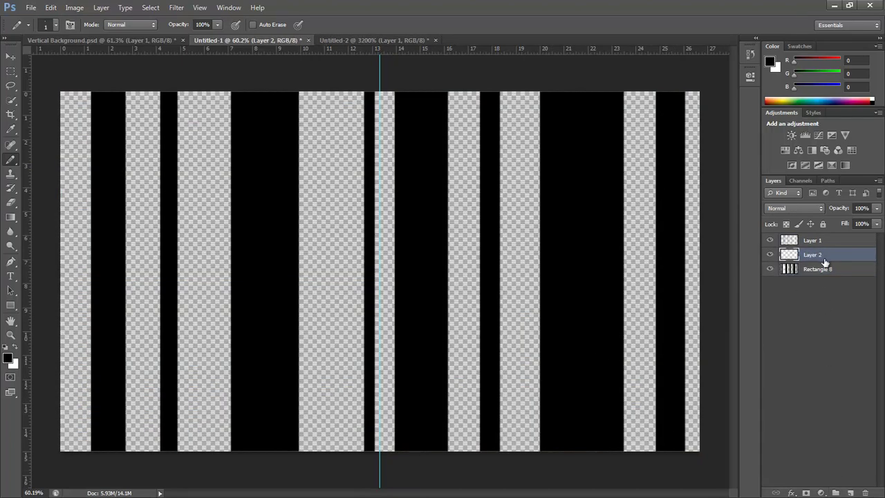
{"action": "left_click_drag", "start_coordinate": [824, 256], "coordinate": [822, 322]}
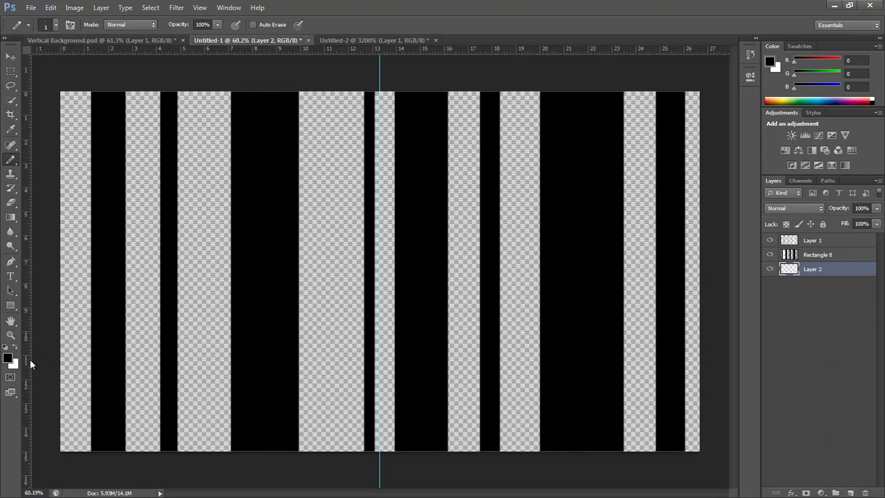
- Set the foreground colour to bright orange, then darken it to dark brown
{"action": "key", "text": "i"}
{"action": "left_click", "coordinate": [9, 357]}
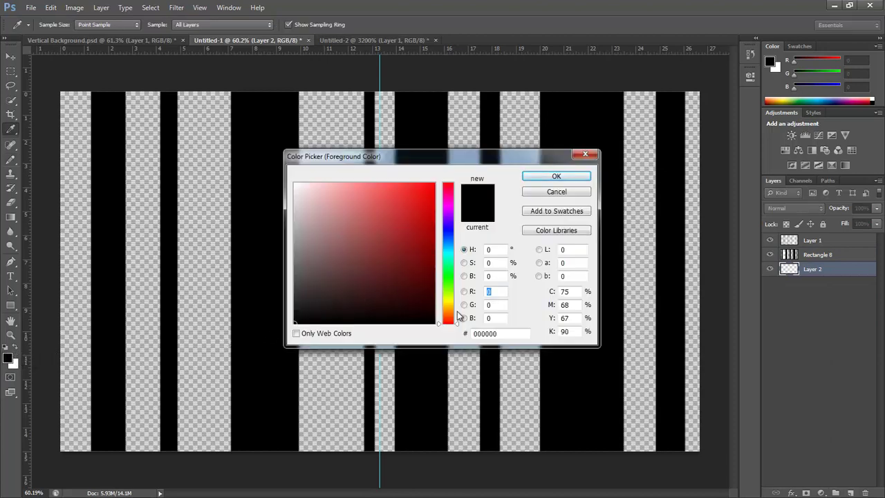
{"action": "left_click", "coordinate": [450, 311]}
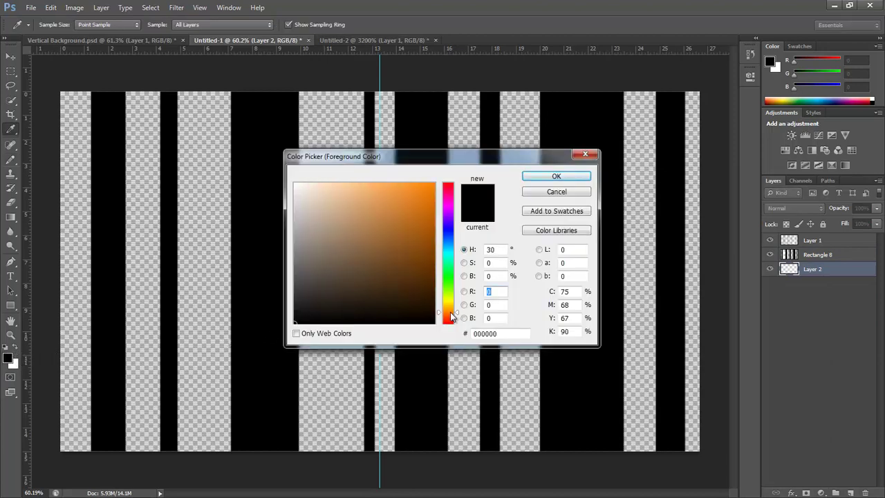
{"action": "left_click_drag", "start_coordinate": [412, 229], "coordinate": [528, 127]}
{"action": "left_click", "coordinate": [557, 176]}
{"action": "key", "text": "b"}
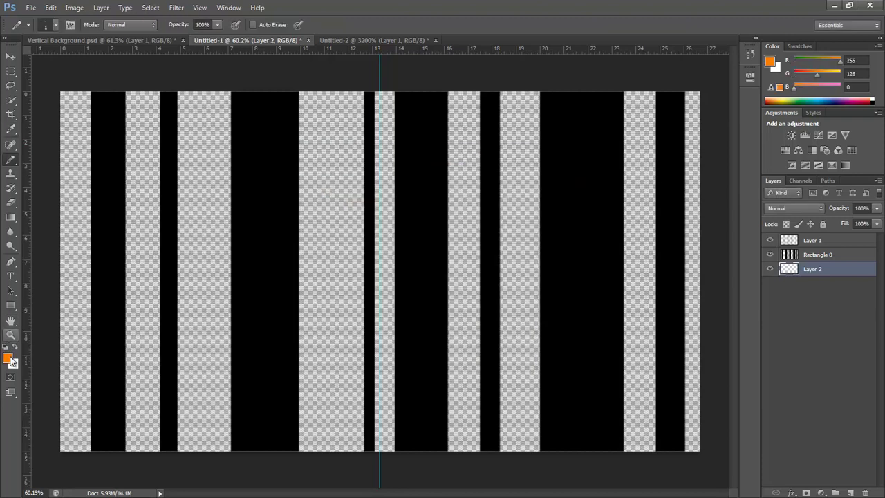
{"action": "key", "text": "i"}
{"action": "left_click", "coordinate": [9, 358]}
{"action": "left_click_drag", "start_coordinate": [400, 297], "coordinate": [458, 284]}
{"action": "left_click", "coordinate": [584, 179]}
{"action": "key", "text": "b"}
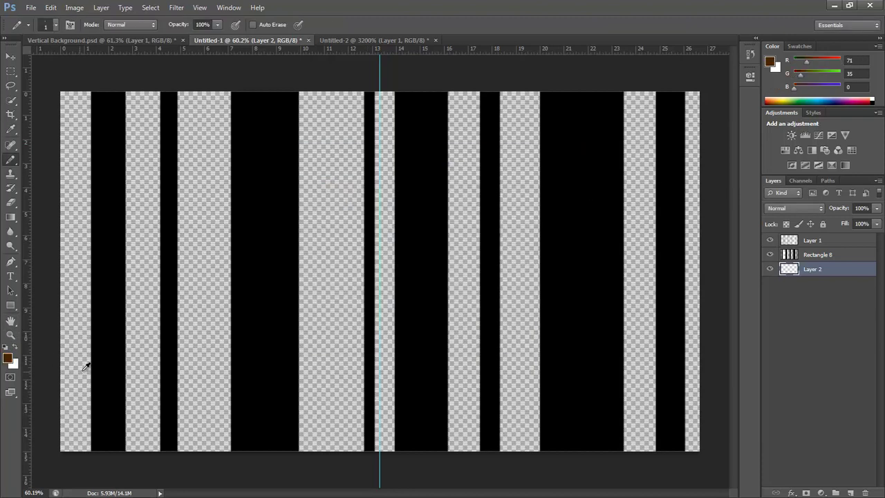
- Draw a brown gradient on Layer 2, then undo it
{"action": "scroll", "coordinate": [144, 365], "scroll_direction": "down", "scroll_amount": 3}
{"action": "key", "text": "g"}
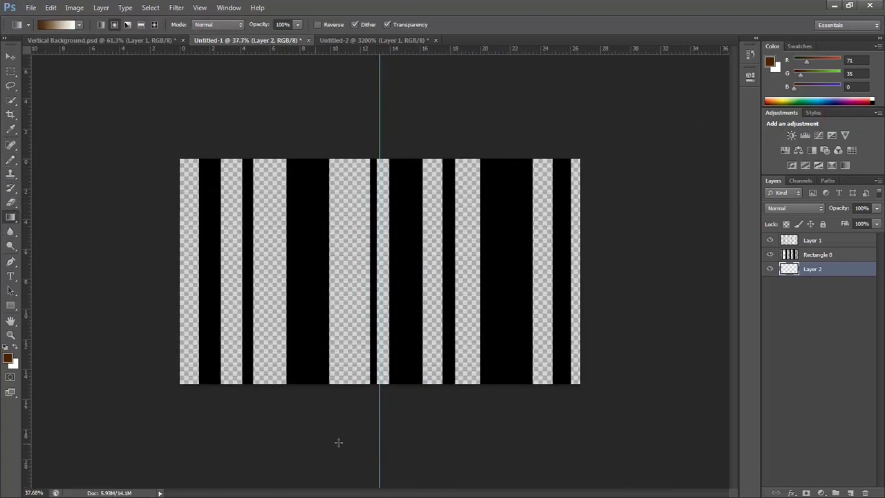
{"action": "left_click_drag", "start_coordinate": [378, 442], "coordinate": [380, 91]}
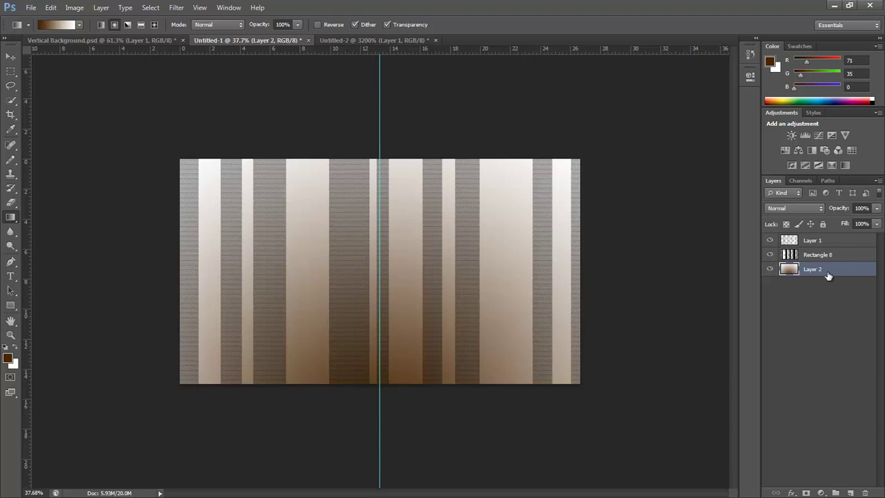
{"action": "key", "text": "ctrl+z"}
- Keep dark brown as foreground, set the background colour to orange, and swap them
{"action": "left_click", "coordinate": [8, 358]}
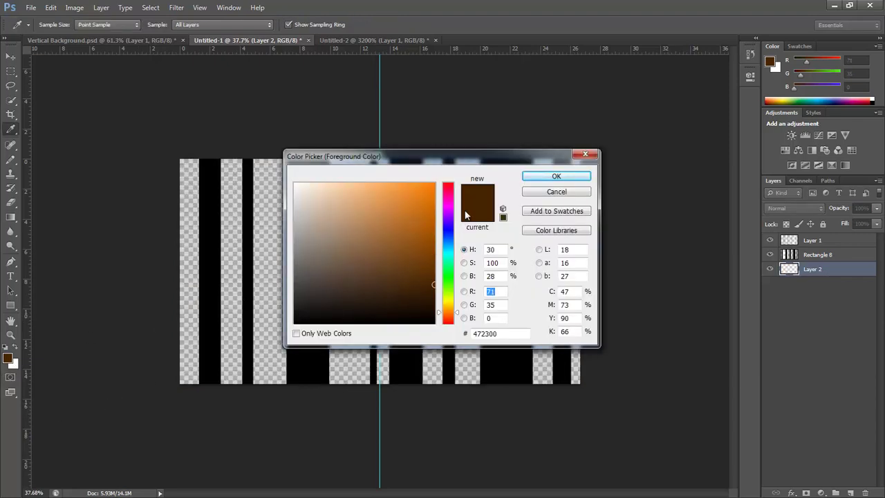
{"action": "left_click", "coordinate": [556, 177]}
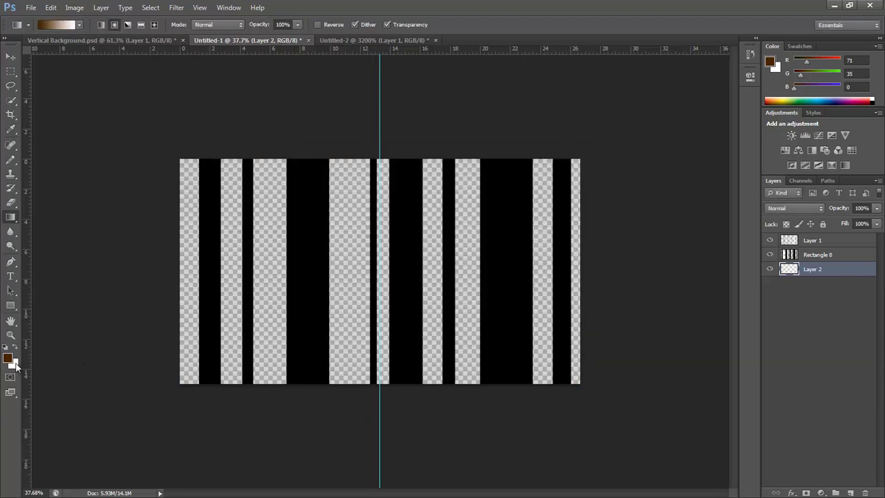
{"action": "left_click", "coordinate": [16, 365]}
{"action": "left_click", "coordinate": [9, 356]}
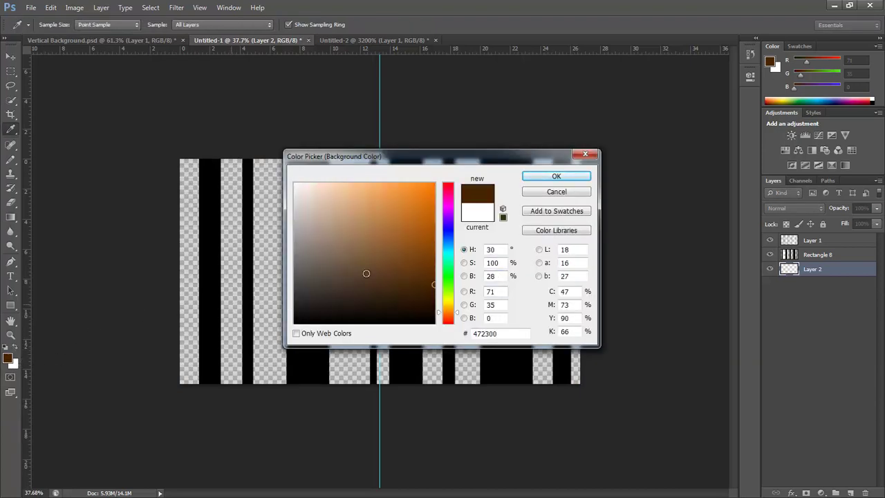
{"action": "left_click_drag", "start_coordinate": [435, 239], "coordinate": [435, 183]}
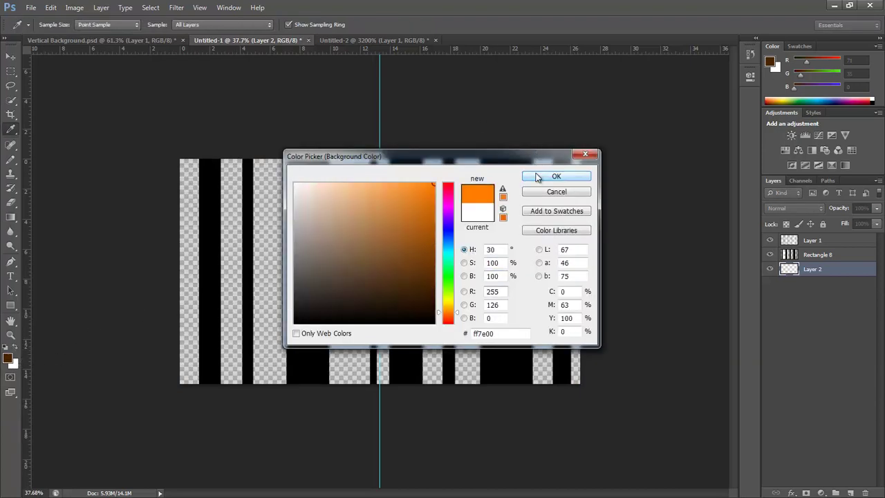
{"action": "left_click", "coordinate": [538, 176]}
{"action": "left_click", "coordinate": [16, 350]}
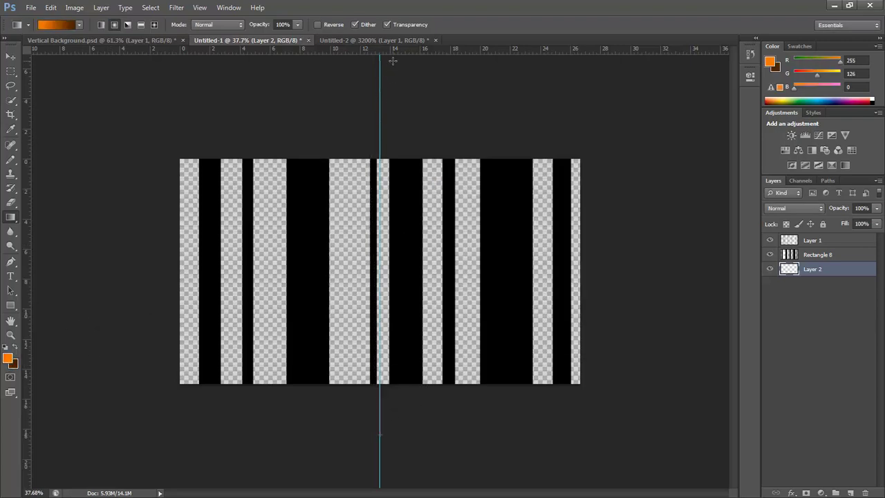
- Drag a radial orange-to-dark-brown gradient across Layer 2
{"action": "left_click_drag", "start_coordinate": [392, 73], "coordinate": [392, 77]}
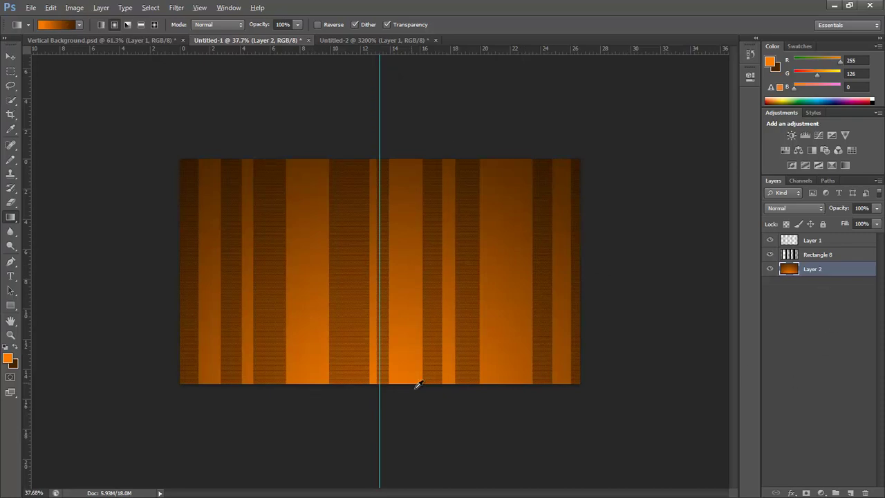
{"action": "scroll", "coordinate": [419, 384], "scroll_direction": "up", "scroll_amount": 5}
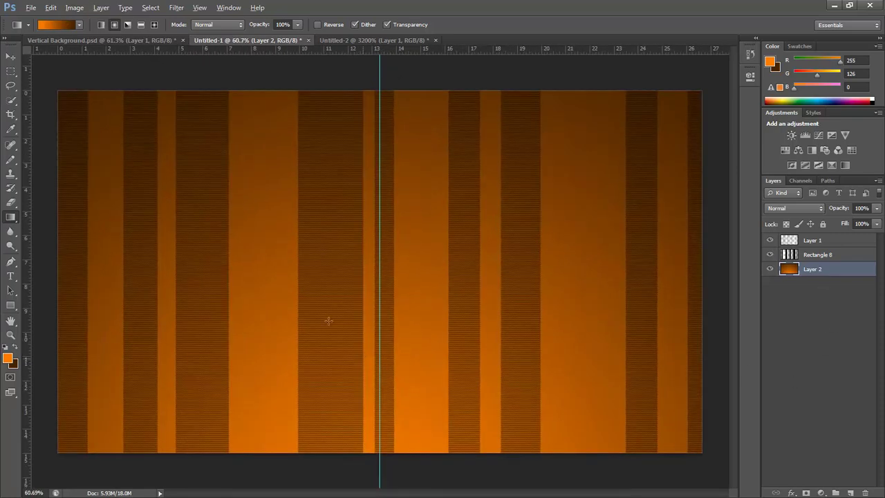
{"action": "key", "text": "alt"}
{"action": "left_click", "coordinate": [51, 8]}
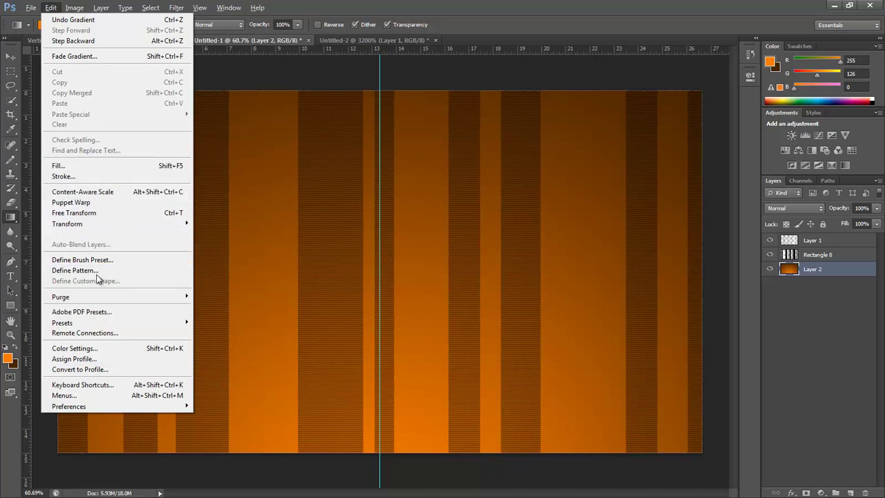
- Place FocusedLogo.png from the Diamond Hosting folder onto the wallpaper with File > Place
{"action": "mouse_move", "coordinate": [31, 7]}
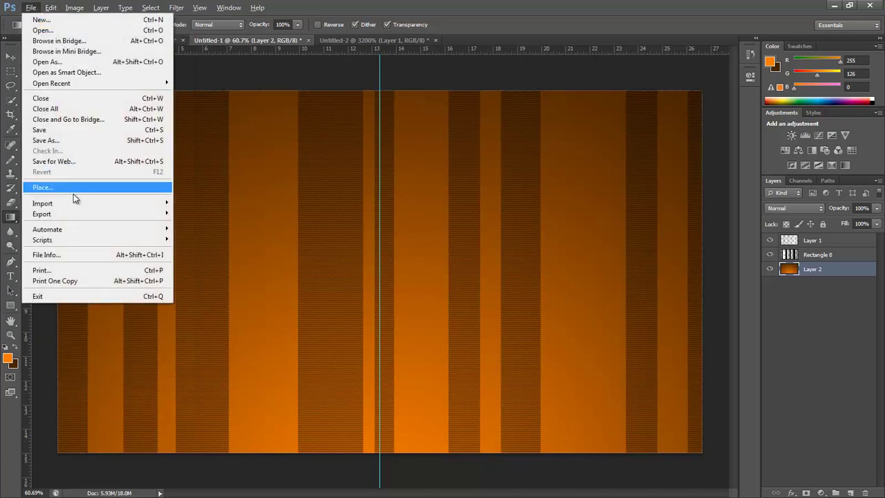
{"action": "left_click", "coordinate": [67, 184]}
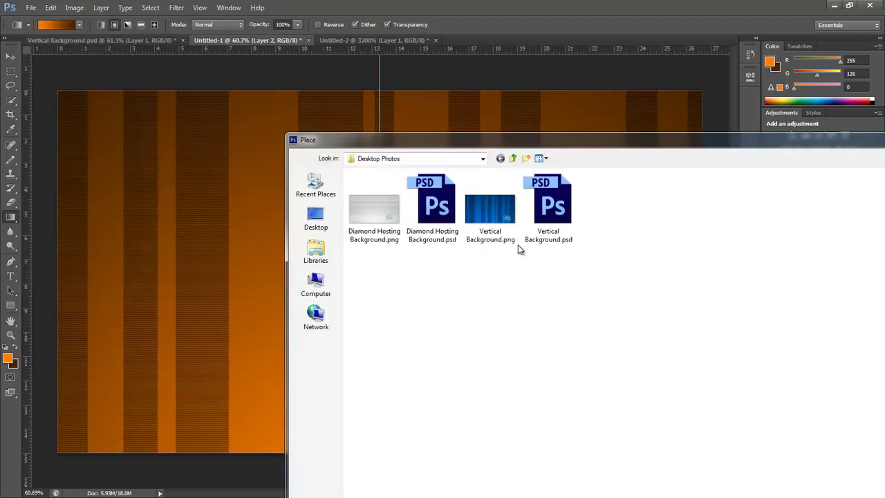
{"action": "left_click", "coordinate": [511, 158]}
{"action": "double_click", "coordinate": [395, 215]}
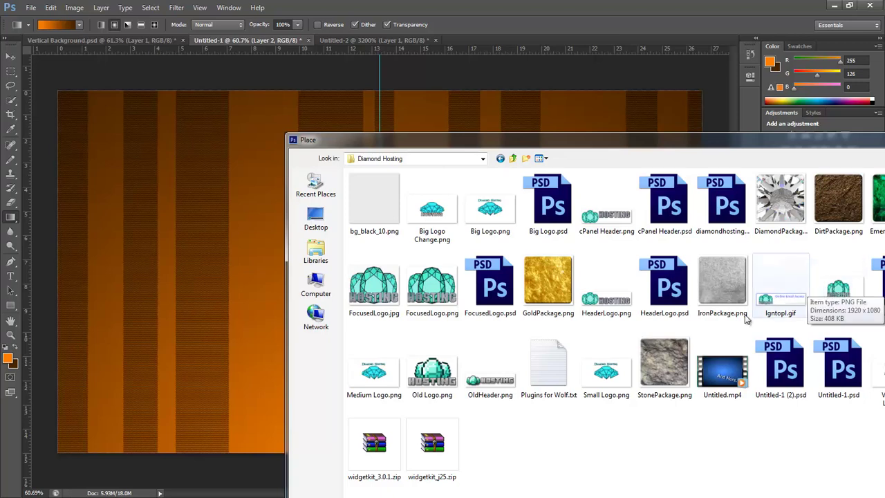
{"action": "double_click", "coordinate": [454, 294]}
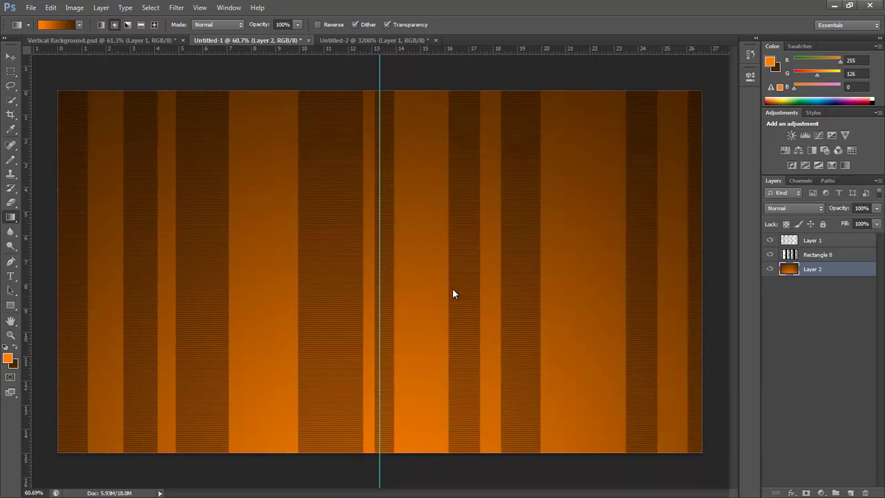
- Commit the placed logo, scale it down with Free Transform, and dismiss the smart-object errors
{"action": "key", "text": "Return"}
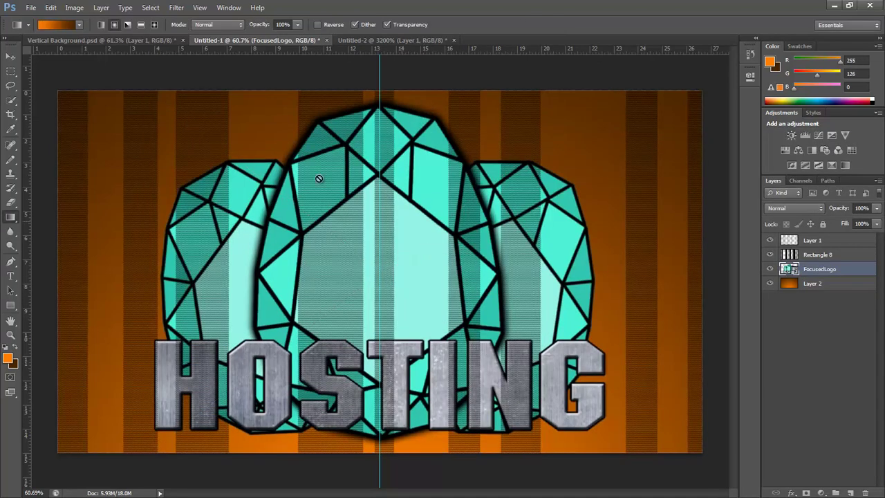
{"action": "key", "text": "ctrl+t"}
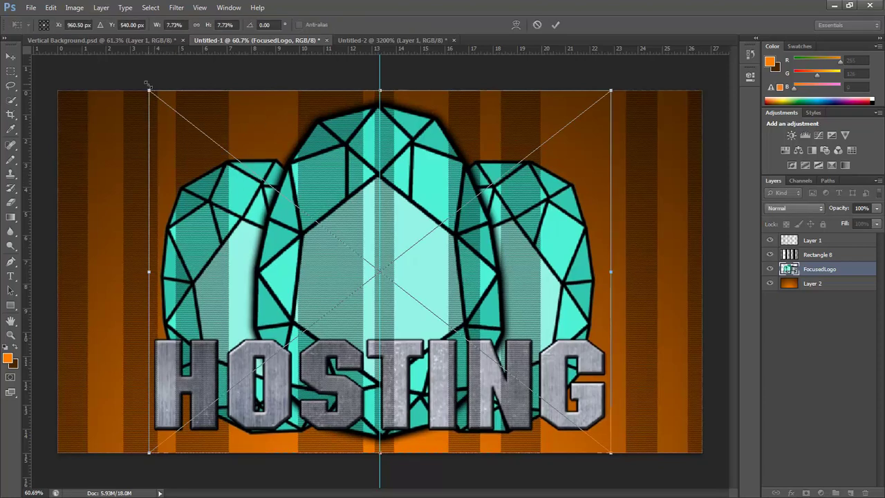
{"action": "left_click_drag", "start_coordinate": [148, 87], "coordinate": [550, 328]}
{"action": "key", "text": "Return"}
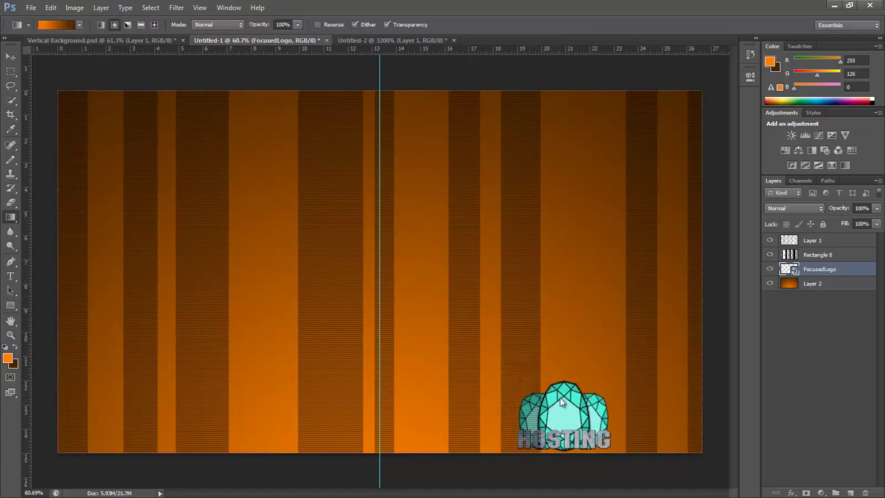
{"action": "left_click", "coordinate": [561, 401]}
{"action": "left_click", "coordinate": [444, 269]}
{"action": "left_click", "coordinate": [566, 417]}
{"action": "left_click", "coordinate": [444, 269]}
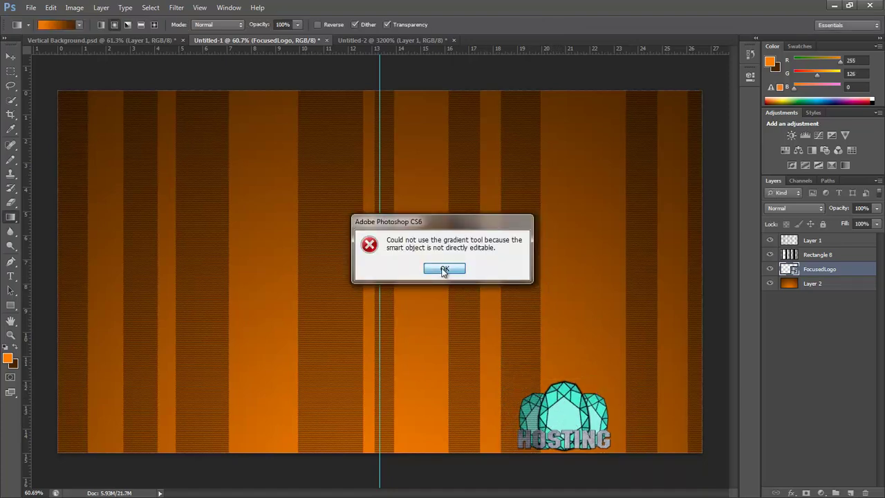
{"action": "left_click", "coordinate": [10, 56]}
- Drag the logo toward the canvas centre and dock the floating document back among the tabs
{"action": "left_click_drag", "start_coordinate": [561, 402], "coordinate": [619, 384]}
{"action": "left_click_drag", "start_coordinate": [30, 125], "coordinate": [25, 207]}
{"action": "left_click_drag", "start_coordinate": [676, 395], "coordinate": [387, 231]}
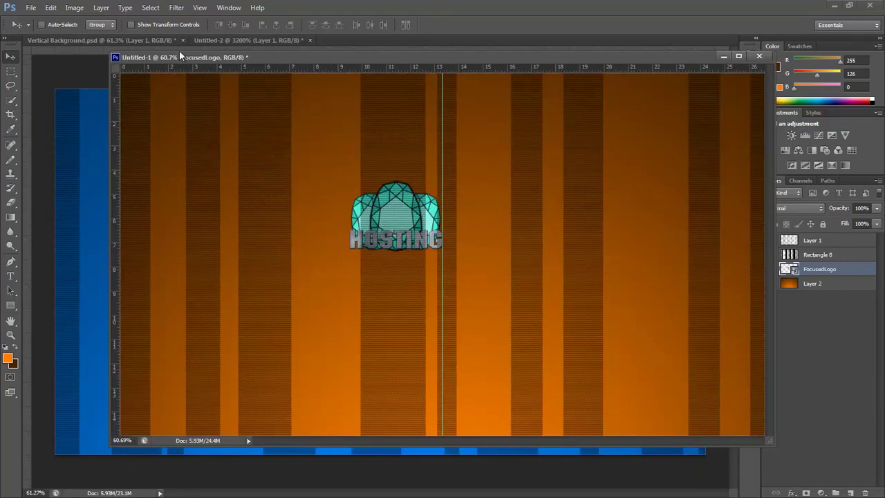
{"action": "left_click_drag", "start_coordinate": [179, 52], "coordinate": [53, 43]}
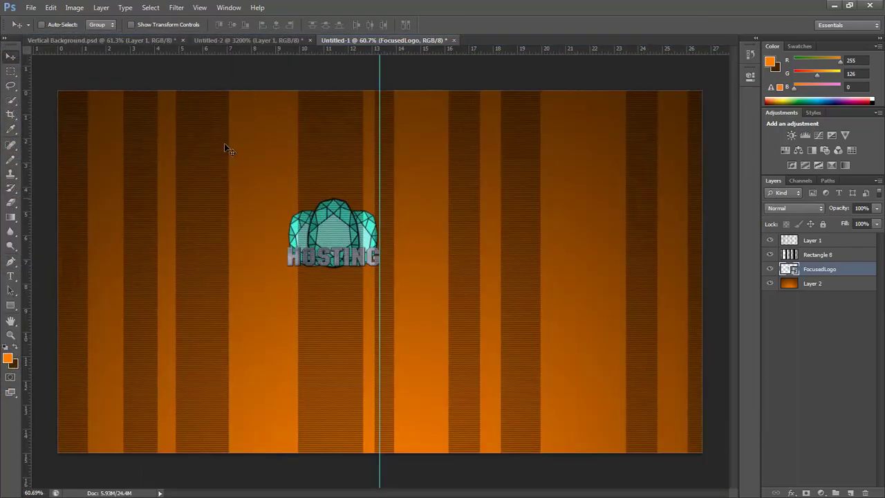
- Add a horizontal guide near the bottom and a vertical guide at right, then centre the logo on their crossing
{"action": "left_click_drag", "start_coordinate": [208, 52], "coordinate": [334, 379]}
{"action": "left_click_drag", "start_coordinate": [28, 282], "coordinate": [594, 309]}
{"action": "left_click_drag", "start_coordinate": [342, 229], "coordinate": [615, 382]}
{"action": "key", "text": "ctrl+t"}
{"action": "key", "text": "Return"}
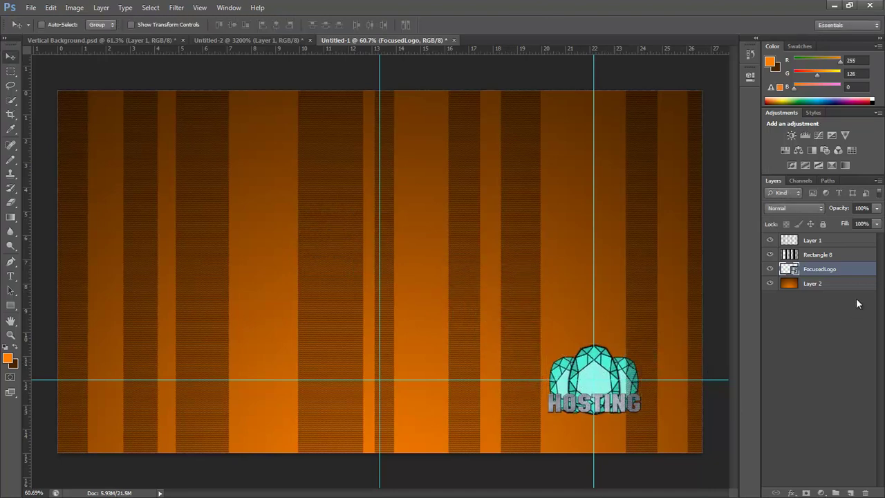
- Check Layer 1 and the stripe layers, then select the FocusedLogo layer and nudge the logo into place
{"action": "left_click", "coordinate": [788, 270], "text": "ctrl"}
{"action": "left_click", "coordinate": [807, 255]}
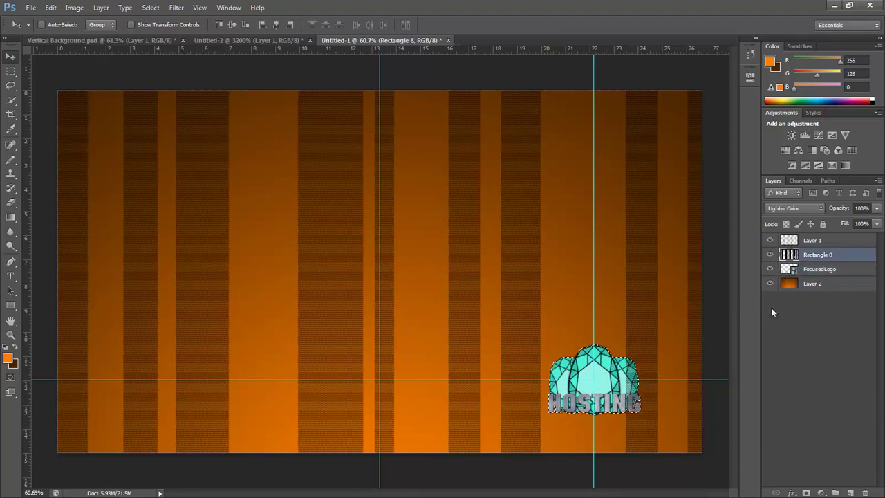
{"action": "left_click", "coordinate": [810, 241]}
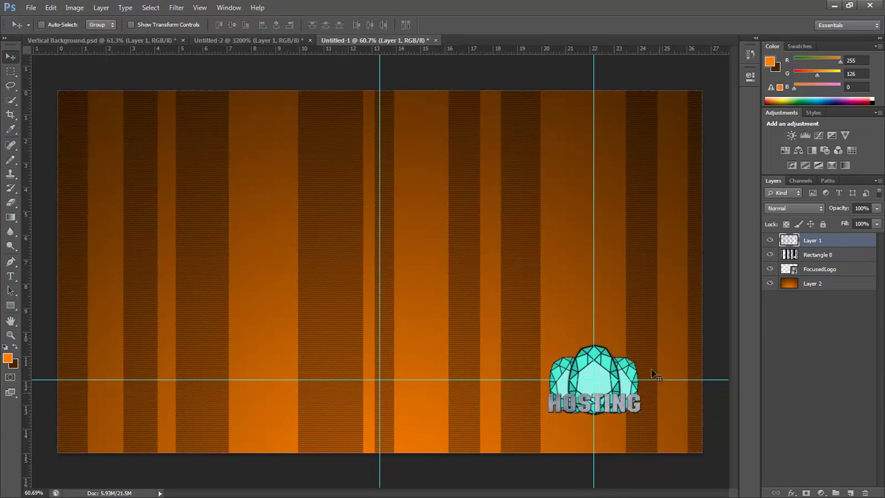
{"action": "scroll", "coordinate": [655, 381], "scroll_direction": "up", "scroll_amount": 2}
{"action": "left_click_drag", "start_coordinate": [604, 363], "coordinate": [85, 99]}
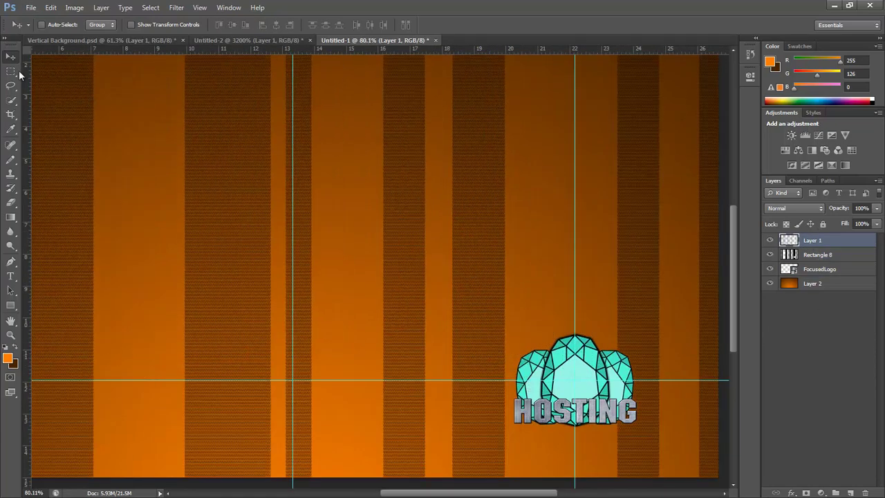
{"action": "left_click", "coordinate": [819, 269]}
{"action": "left_click_drag", "start_coordinate": [574, 377], "coordinate": [605, 407]}
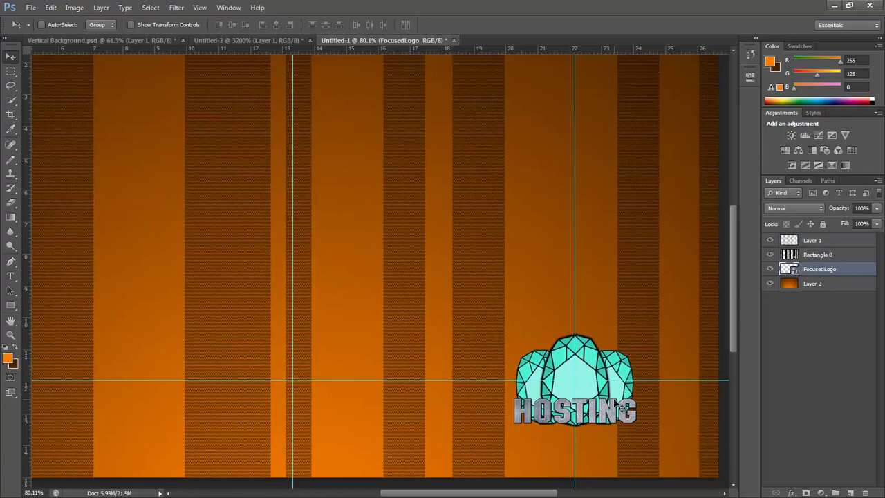
{"action": "scroll", "coordinate": [602, 387], "scroll_direction": "down", "scroll_amount": 5}
{"action": "scroll", "coordinate": [454, 289], "scroll_direction": "up", "scroll_amount": 3}
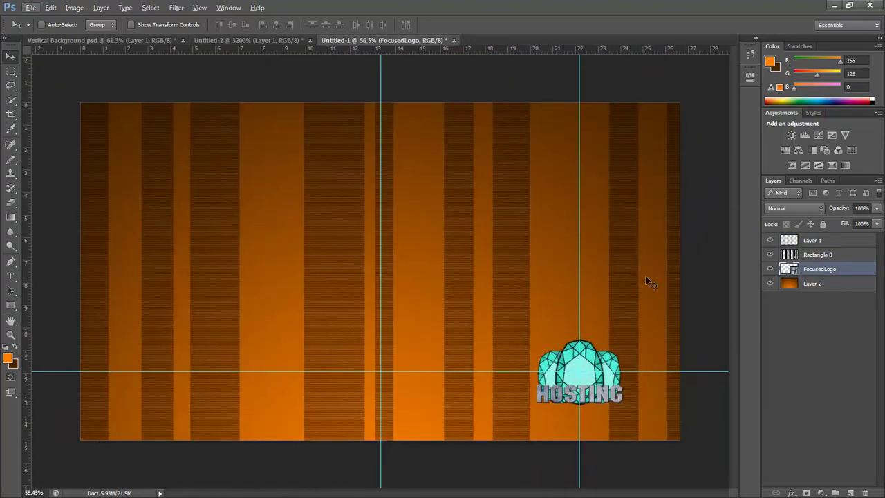
{"action": "right_click", "coordinate": [573, 373]}
{"action": "left_click", "coordinate": [574, 365]}
- Lower the FocusedLogo layer's opacity to 45%
{"action": "left_click", "coordinate": [876, 209]}
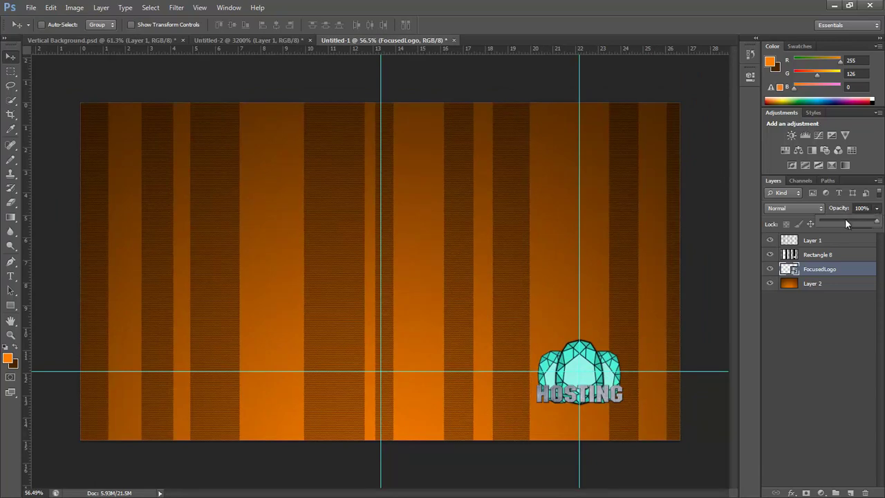
{"action": "left_click", "coordinate": [845, 220]}
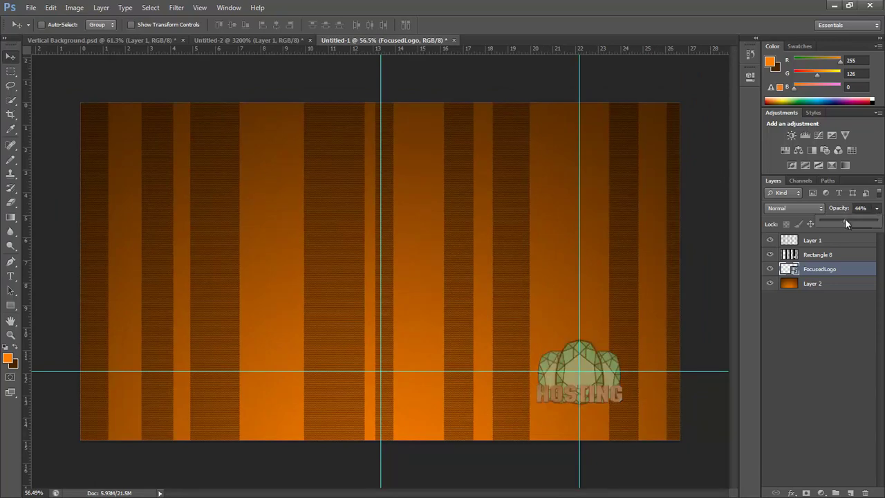
{"action": "left_click_drag", "start_coordinate": [845, 219], "coordinate": [850, 220]}
{"action": "left_click", "coordinate": [846, 208]}
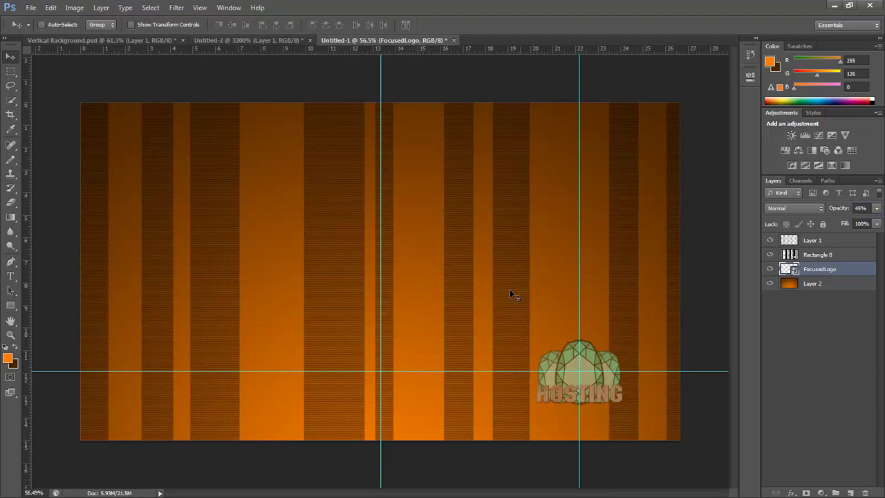
- Start Save As and navigate from Master Folder into the Desktop Photos folder
{"action": "left_click", "coordinate": [50, 7]}
{"action": "mouse_move", "coordinate": [30, 7]}
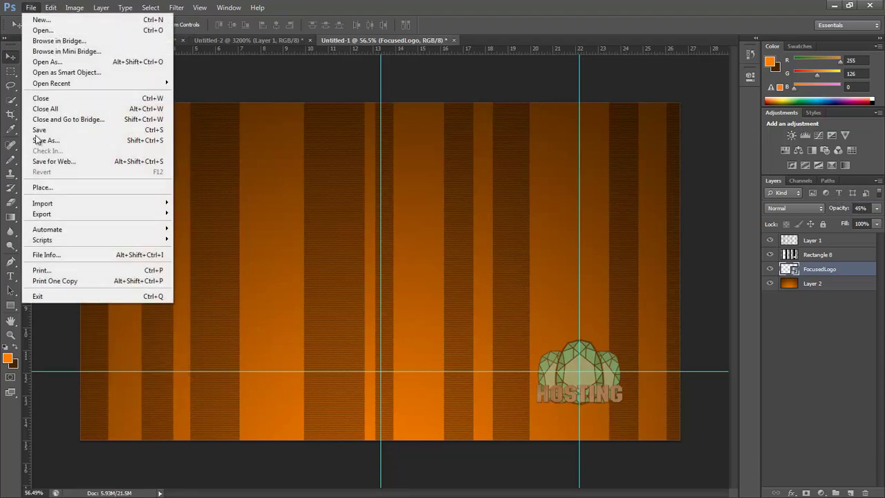
{"action": "left_click", "coordinate": [48, 140]}
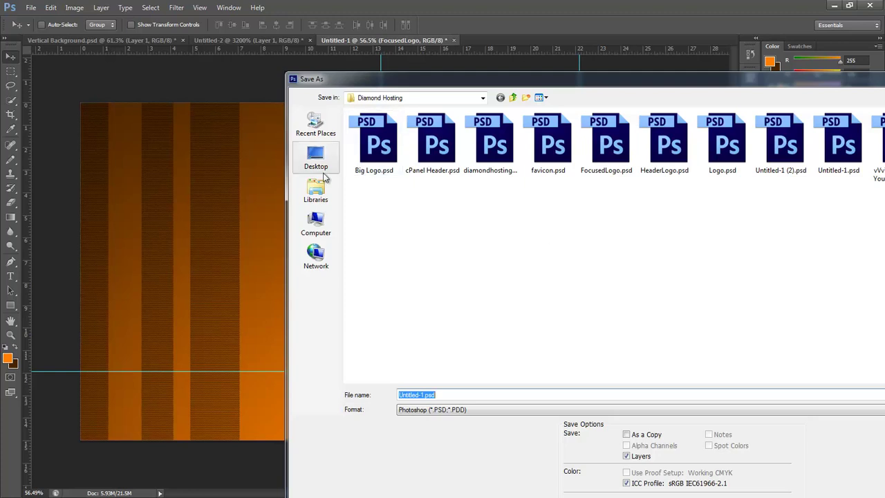
{"action": "left_click", "coordinate": [515, 99]}
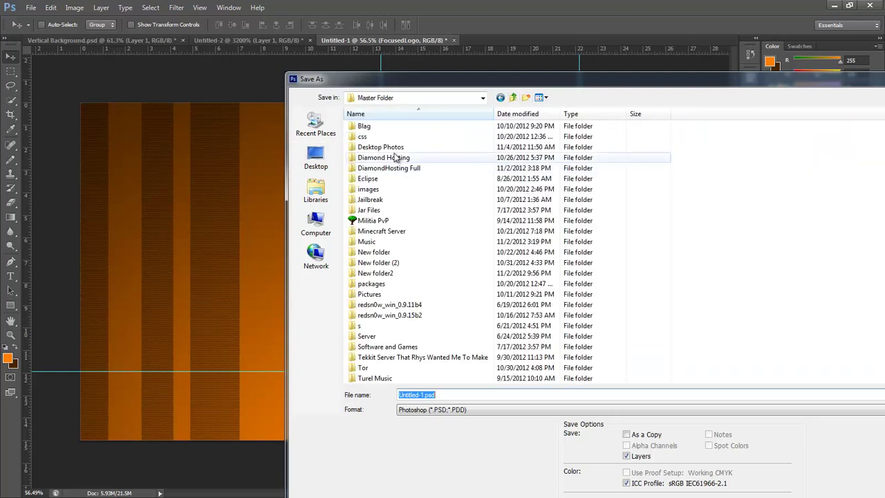
{"action": "left_click", "coordinate": [375, 148]}
{"action": "double_click", "coordinate": [375, 147]}
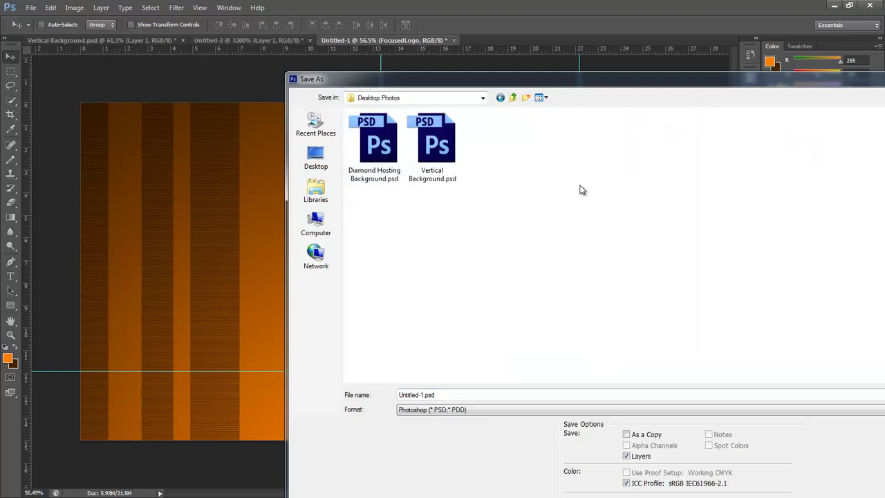
- Name the file 'Vertical Background - Orange.png' and save it
{"action": "left_click_drag", "start_coordinate": [450, 394], "coordinate": [286, 390]}
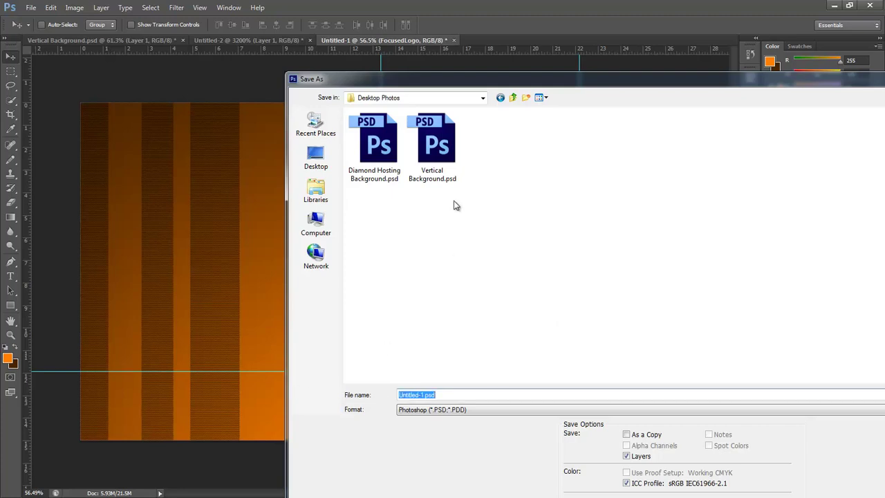
{"action": "type", "text": "Vertu"}
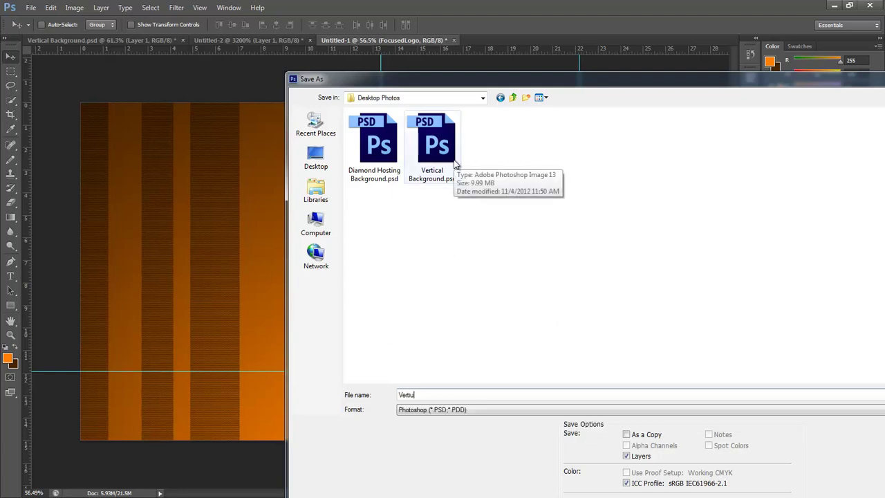
{"action": "key", "text": "BackSpace"}
{"action": "type", "text": "ical"}
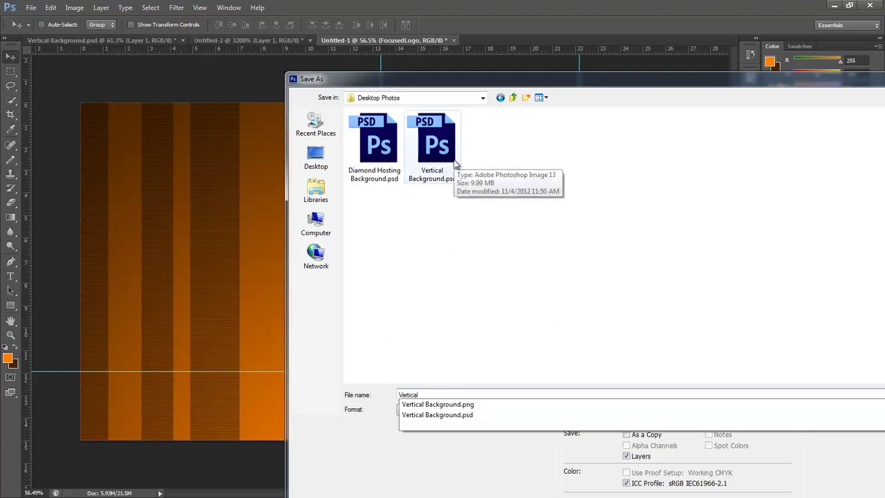
{"action": "key", "text": "Down"}
{"action": "key", "text": "Return"}
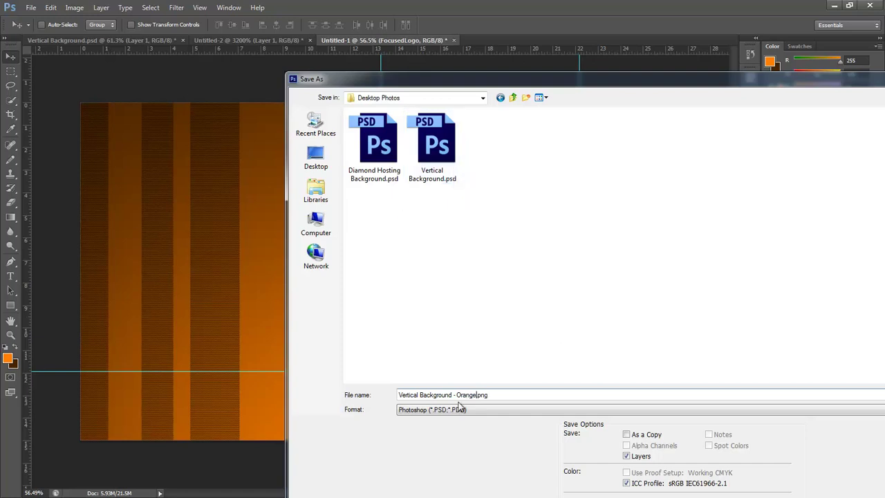
{"action": "key", "text": "Return"}
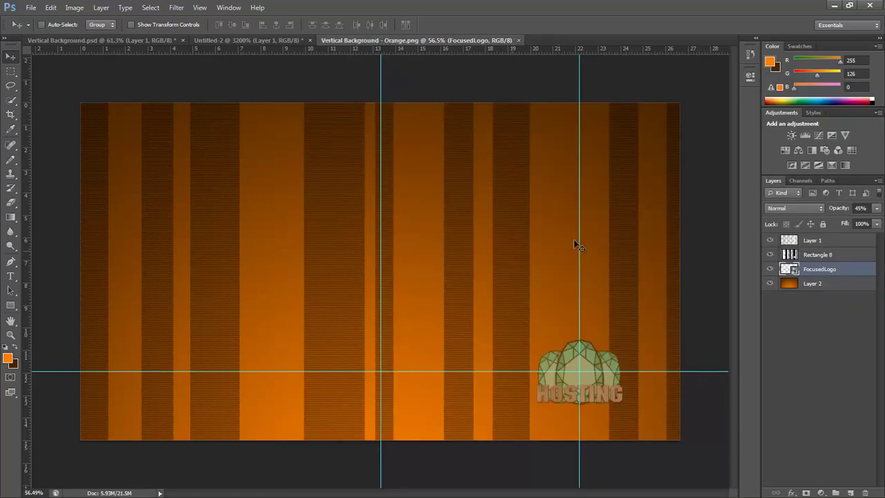
- Save as PNG over the existing file, then cancel the PNG Options dialog
{"action": "left_click", "coordinate": [31, 7]}
{"action": "left_click", "coordinate": [69, 140]}
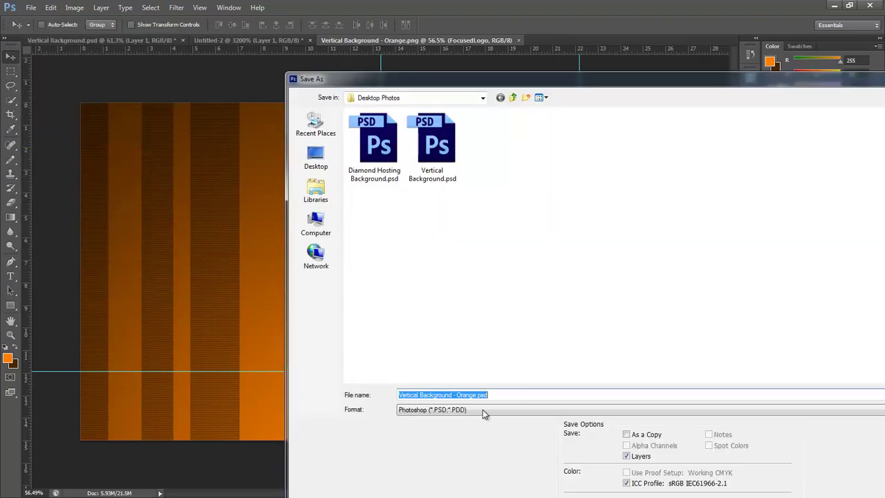
{"action": "left_click", "coordinate": [483, 409]}
{"action": "left_click", "coordinate": [451, 372]}
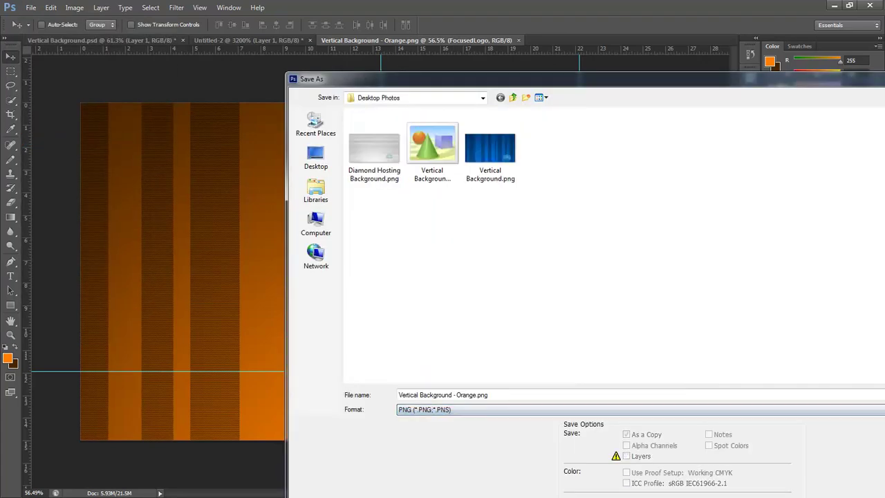
{"action": "key", "text": "Return"}
{"action": "left_click", "coordinate": [413, 269]}
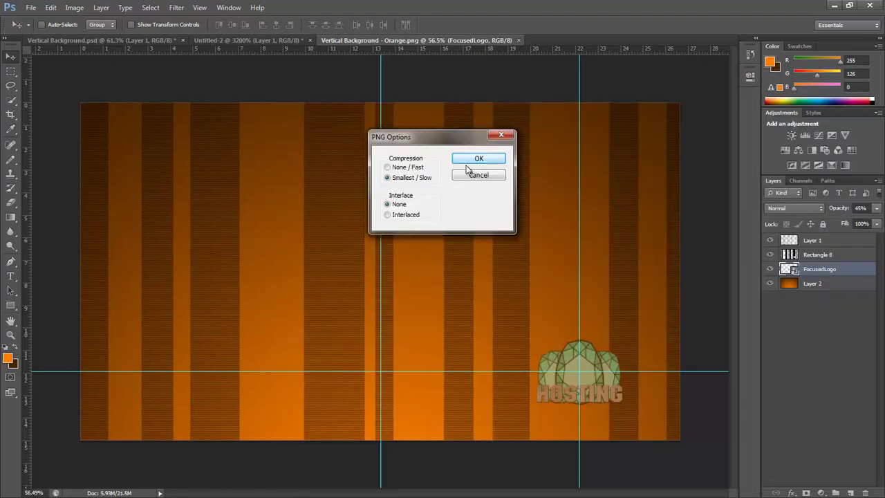
{"action": "left_click", "coordinate": [478, 177]}
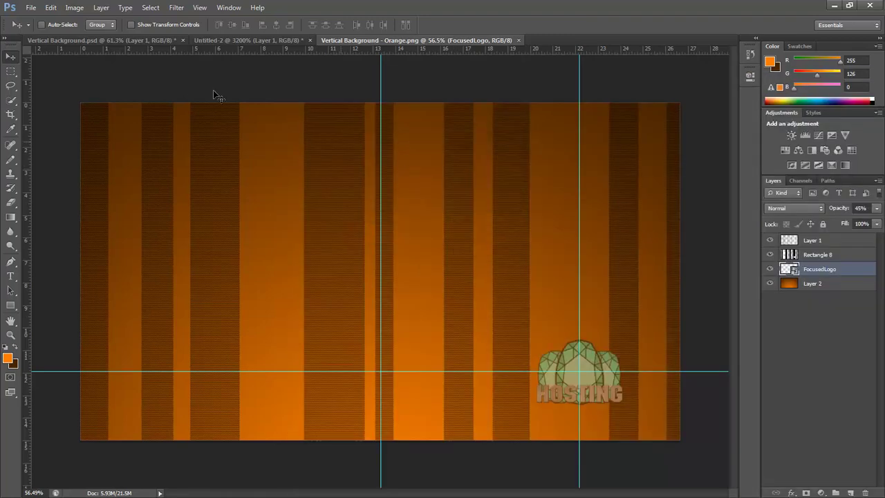
- Save as PNG again, selecting the existing Vertical Background - Orange.png as the target
{"action": "left_click", "coordinate": [30, 8]}
{"action": "left_click", "coordinate": [78, 141]}
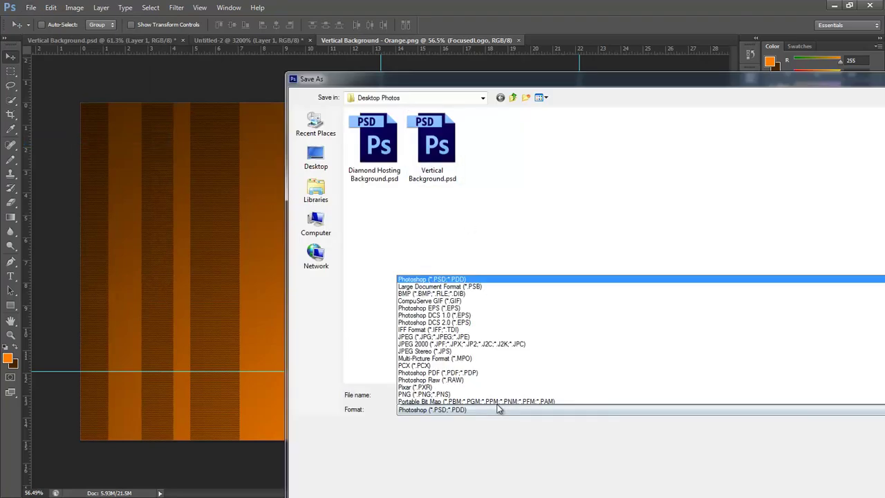
{"action": "left_click", "coordinate": [454, 374]}
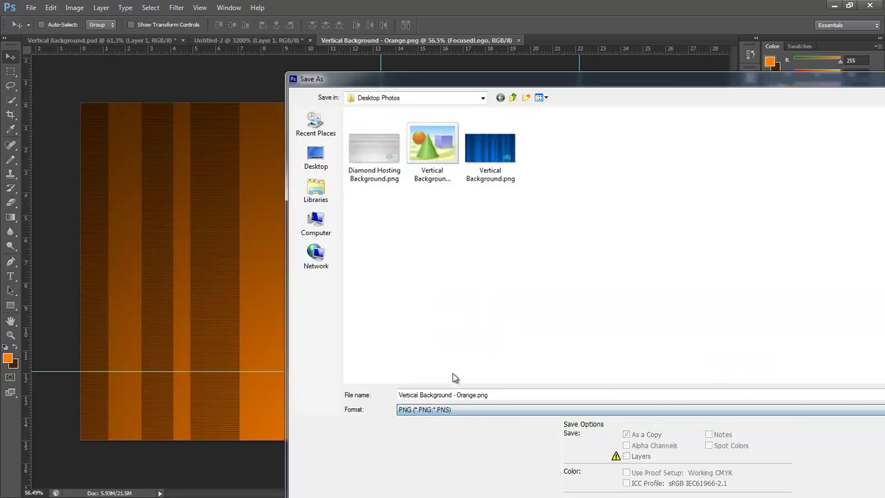
{"action": "left_click", "coordinate": [446, 183]}
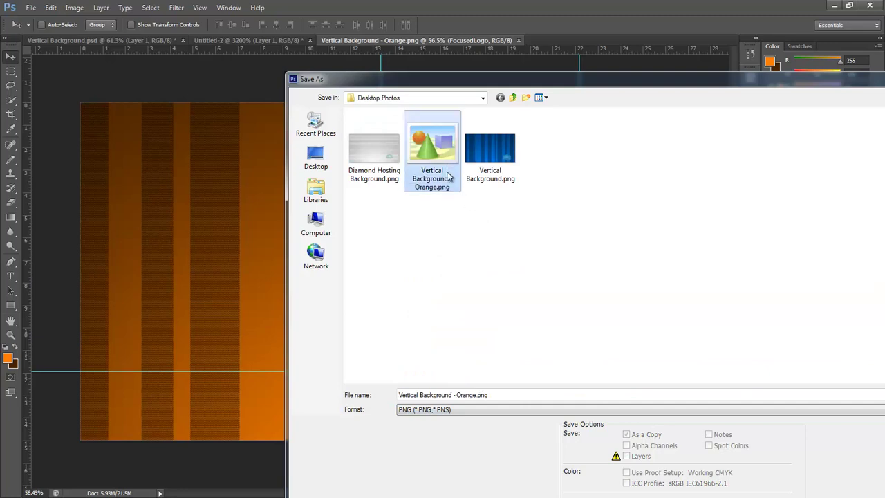
{"action": "left_click", "coordinate": [504, 397]}
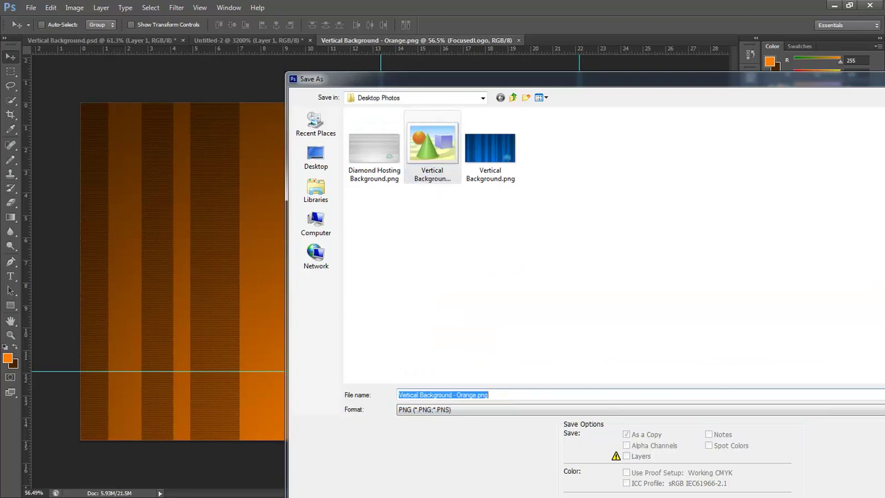
{"action": "key", "text": "Return"}
- Confirm replacing the file and keep Smallest/Slow compression with no interlacing
{"action": "left_click", "coordinate": [430, 271]}
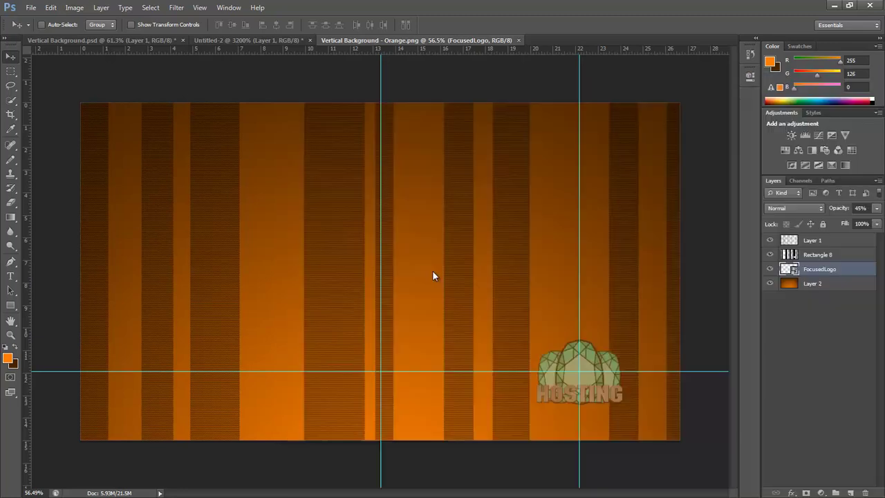
{"action": "left_click", "coordinate": [414, 178]}
{"action": "left_click", "coordinate": [397, 204]}
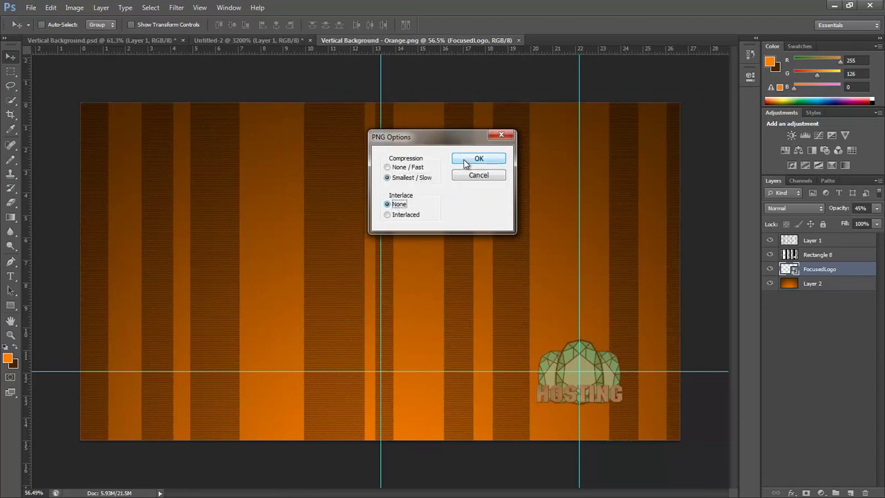
{"action": "left_click", "coordinate": [464, 161]}
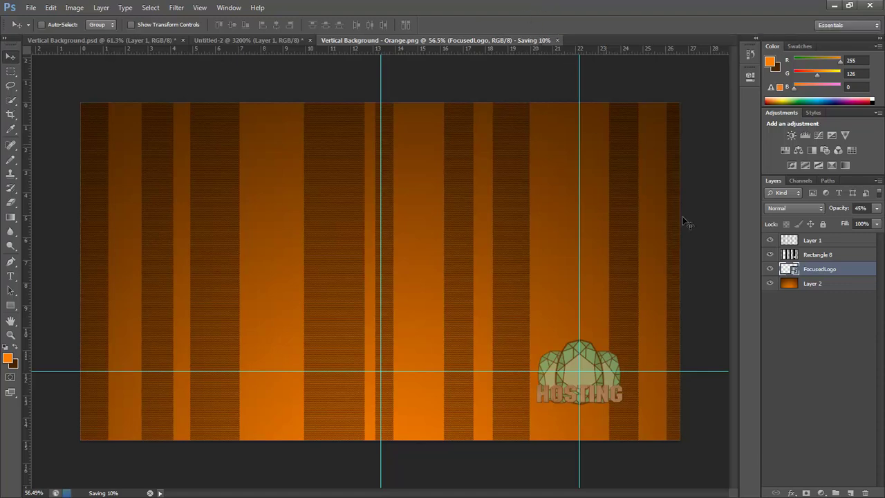
- Set Vertical Background - Orange.png in Desktop Photos as the desktop background
{"action": "key", "text": "alt+Tab"}
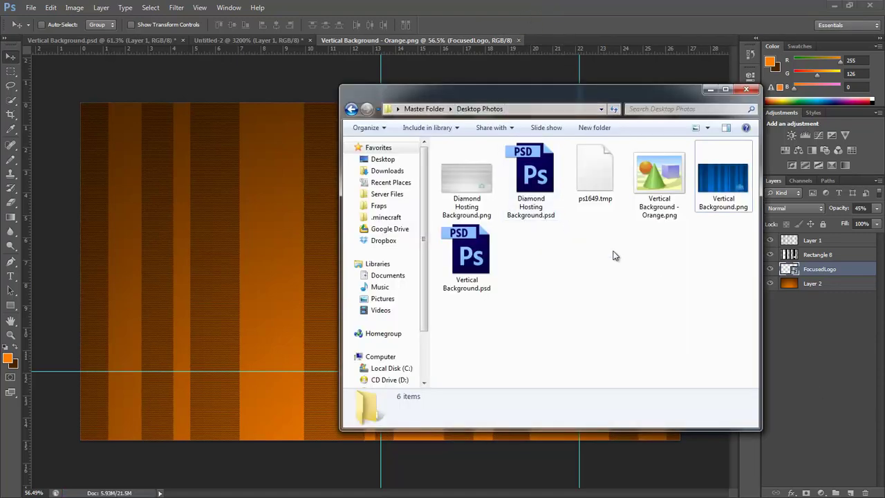
{"action": "left_click", "coordinate": [613, 178]}
{"action": "right_click", "coordinate": [614, 178]}
{"action": "left_click", "coordinate": [664, 135]}
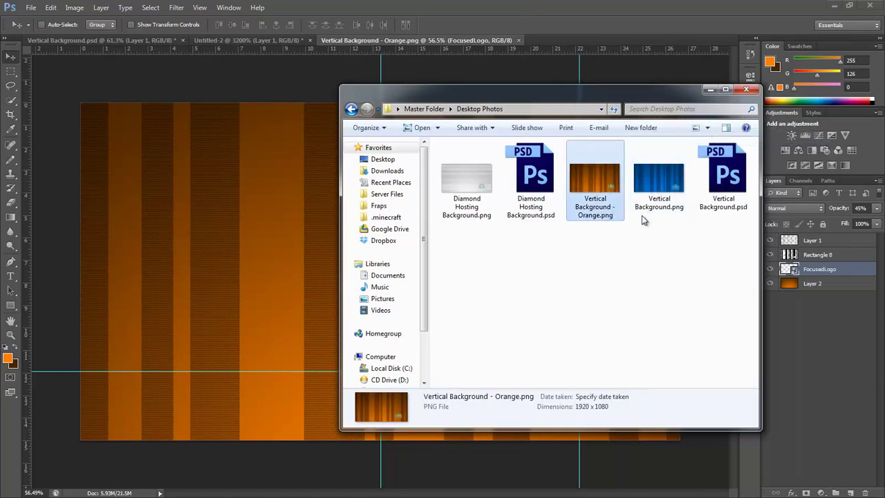
- Minimise Photoshop and the folder window so the new orange wallpaper shows
{"action": "left_click", "coordinate": [835, 6]}
{"action": "left_click", "coordinate": [710, 89]}
{"action": "left_click_drag", "start_coordinate": [257, 181], "coordinate": [484, 365]}
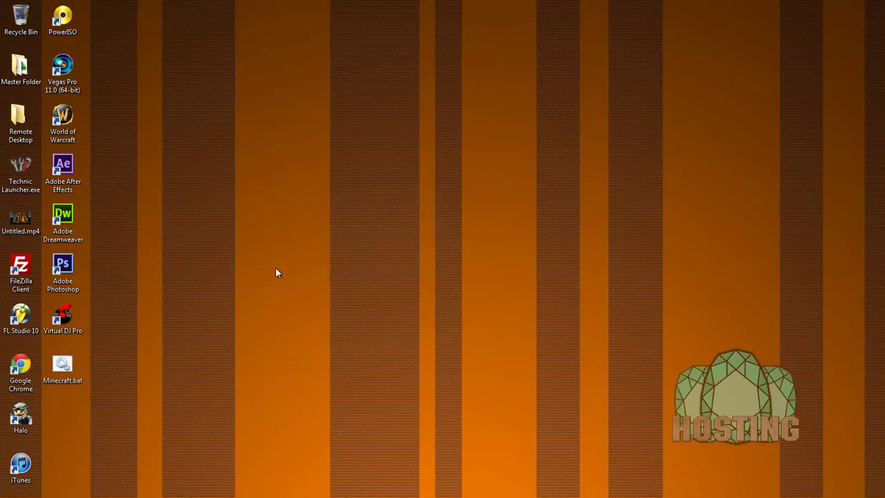